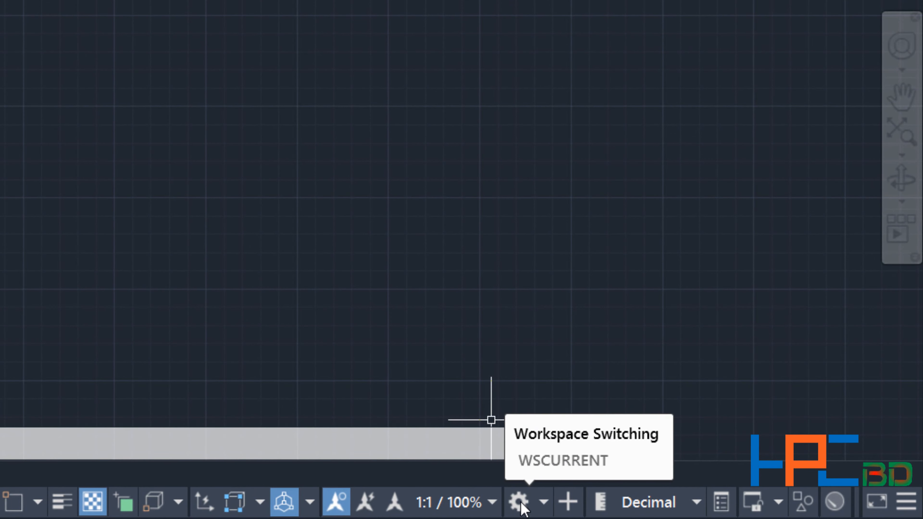
Step: Switch to the 3D Basics workspace and set the viewport to the SW Isometric view
{"action": "left_click", "coordinate": [519, 503]}
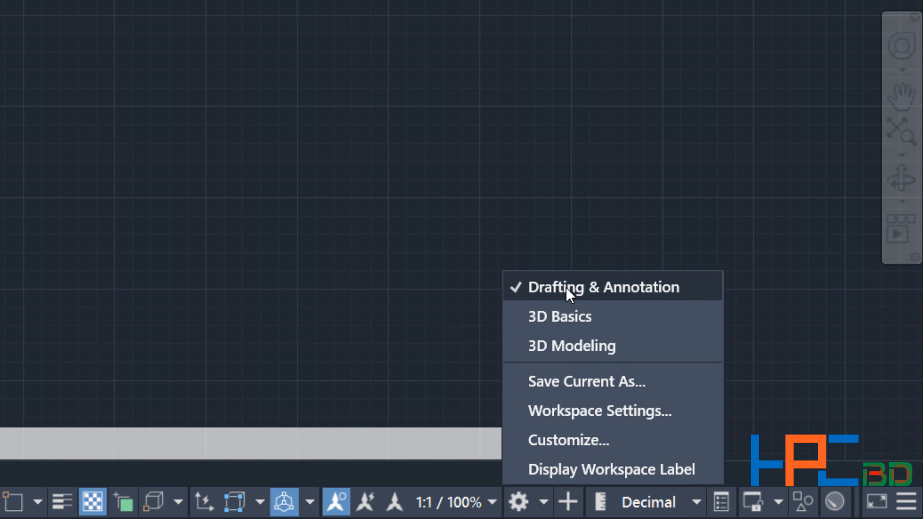
{"action": "left_click", "coordinate": [569, 324]}
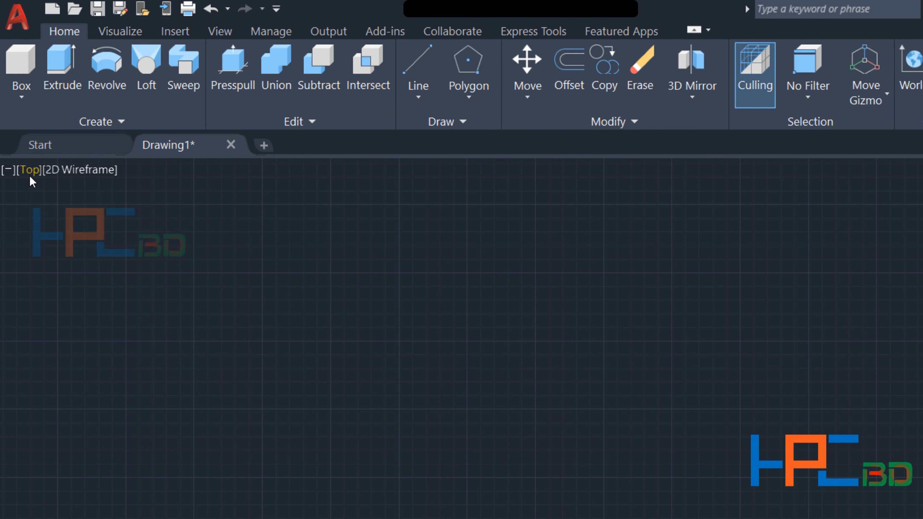
{"action": "left_click", "coordinate": [30, 176]}
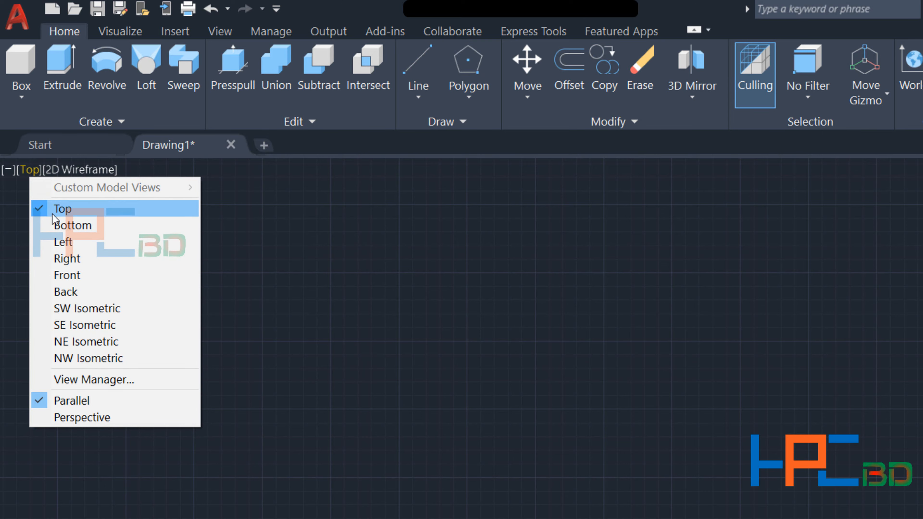
{"action": "left_click", "coordinate": [77, 310]}
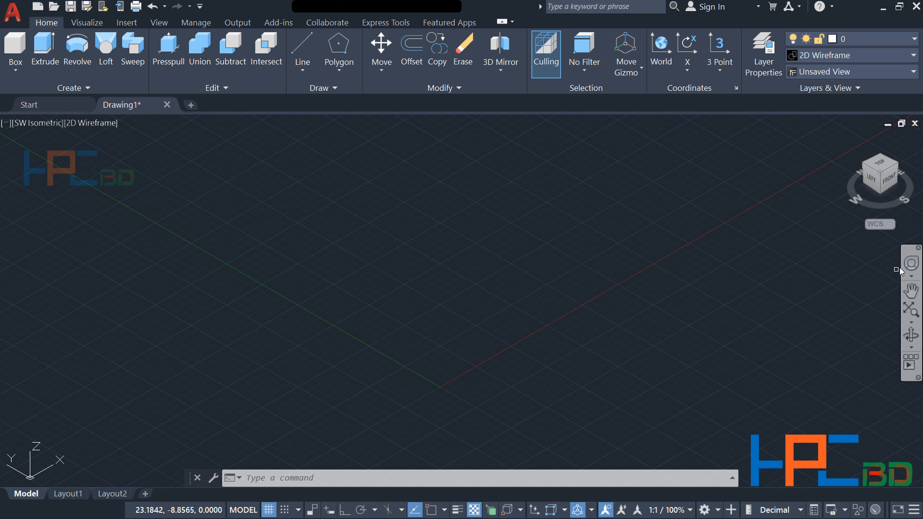
Step: Draw a long, narrow rectangle on the ground plane by picking two opposite corners
{"action": "left_click", "coordinate": [911, 336]}
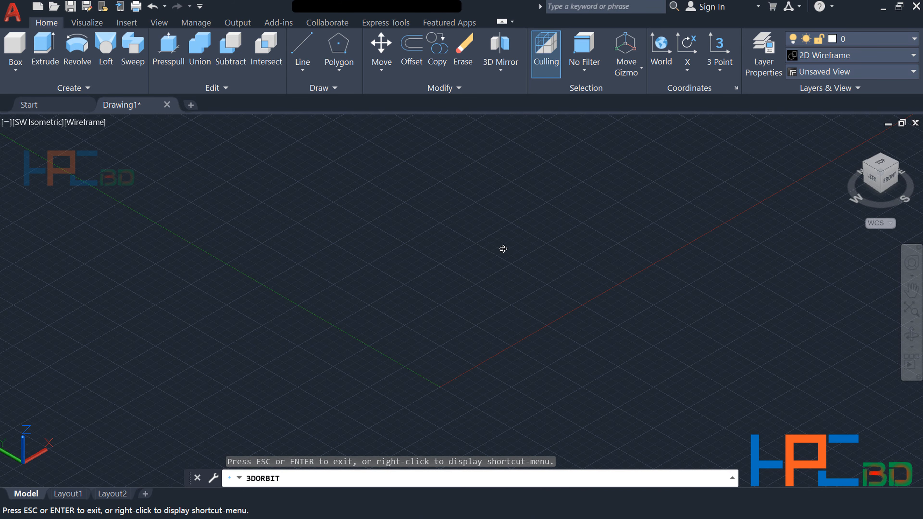
{"action": "left_click_drag", "start_coordinate": [513, 247], "coordinate": [598, 283]}
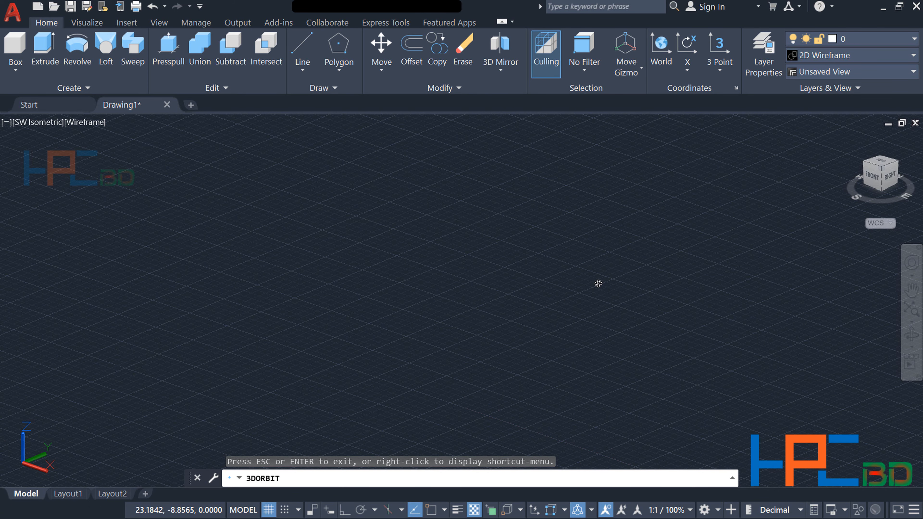
{"action": "key", "text": "Escape"}
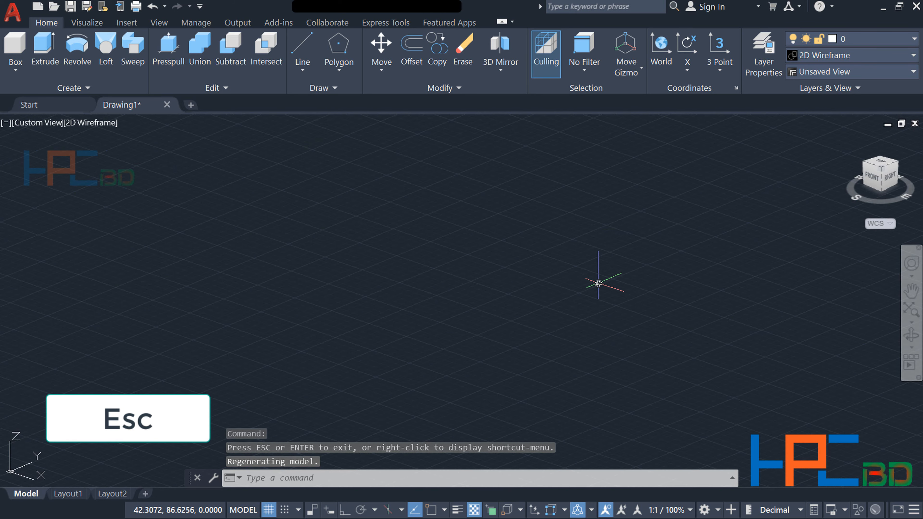
{"action": "key", "text": "Escape"}
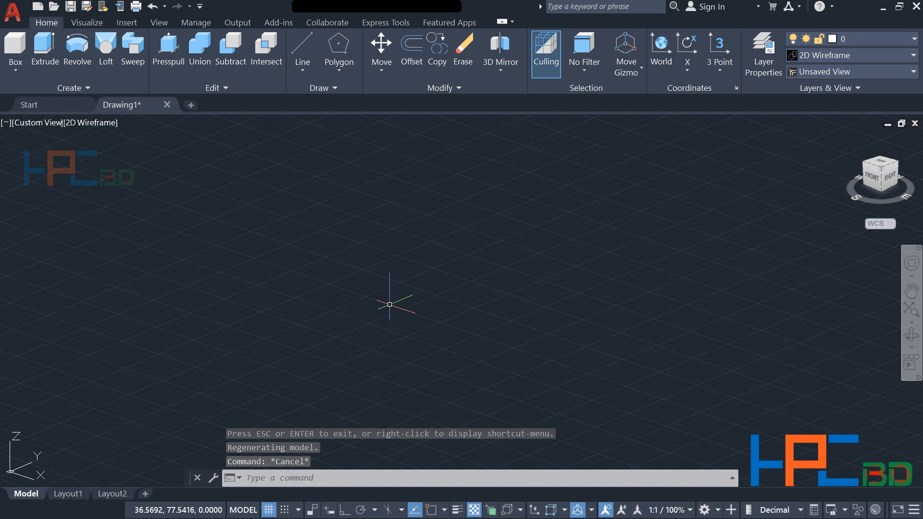
{"action": "type", "text": "re"}
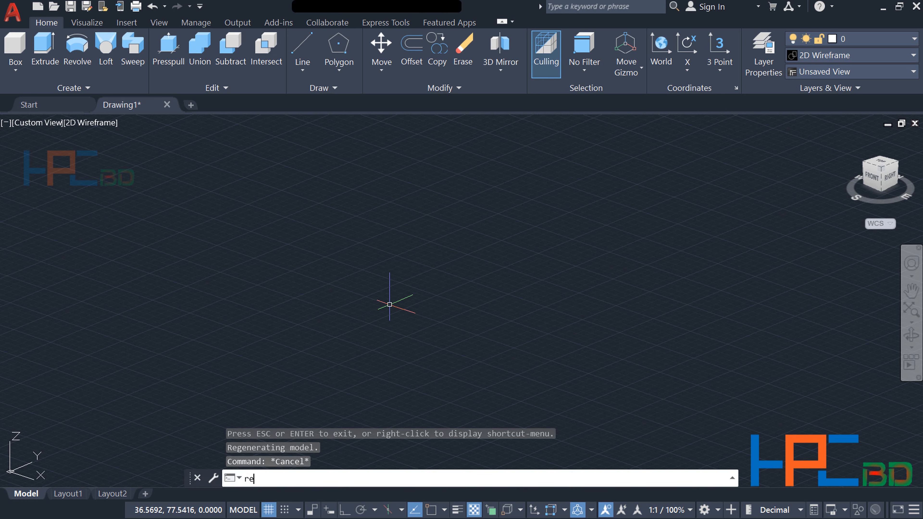
{"action": "type", "text": "c"}
{"action": "key", "text": "Return"}
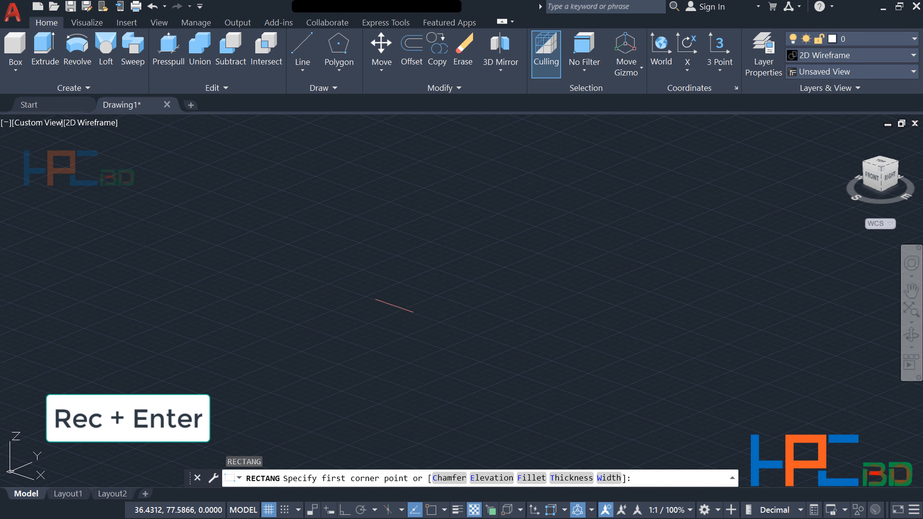
{"action": "left_click", "coordinate": [323, 364]}
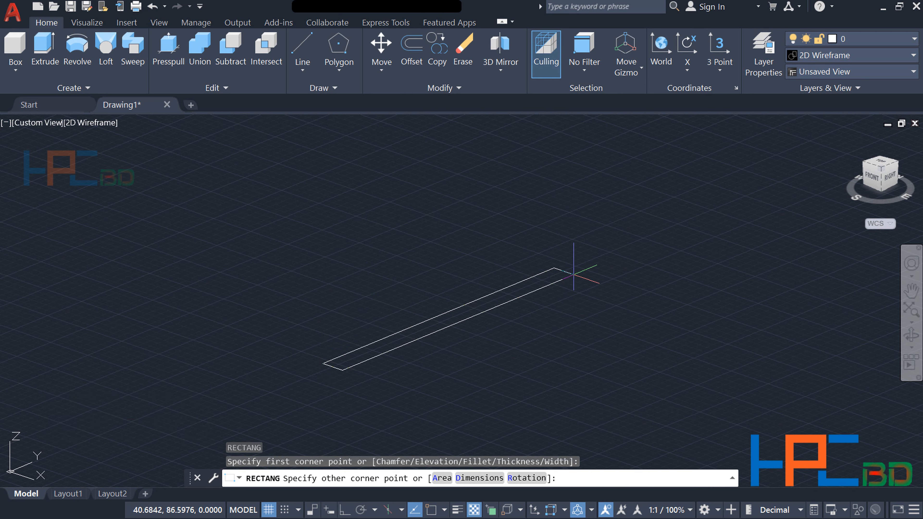
{"action": "left_click", "coordinate": [574, 274]}
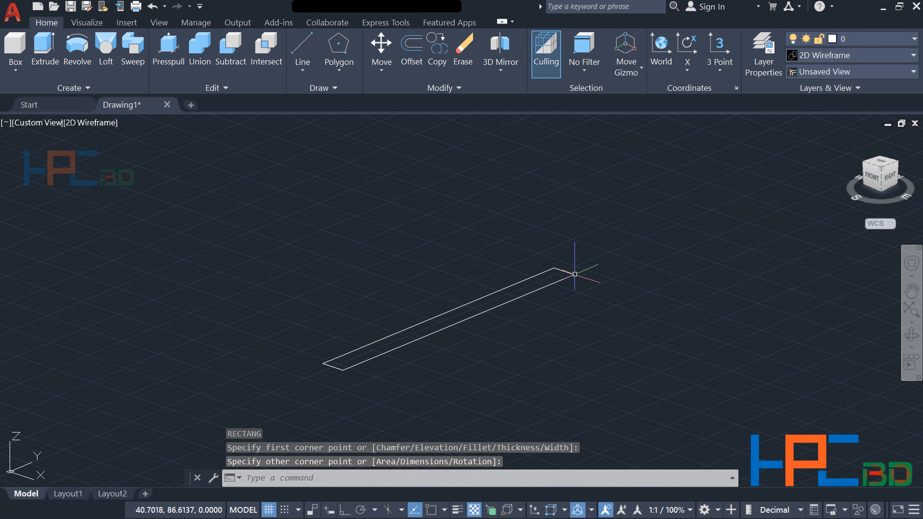
Step: Extrude the narrow rectangle upward into a tall, thin wall-like solid
{"action": "middle_click_drag", "start_coordinate": [527, 277], "coordinate": [501, 298]}
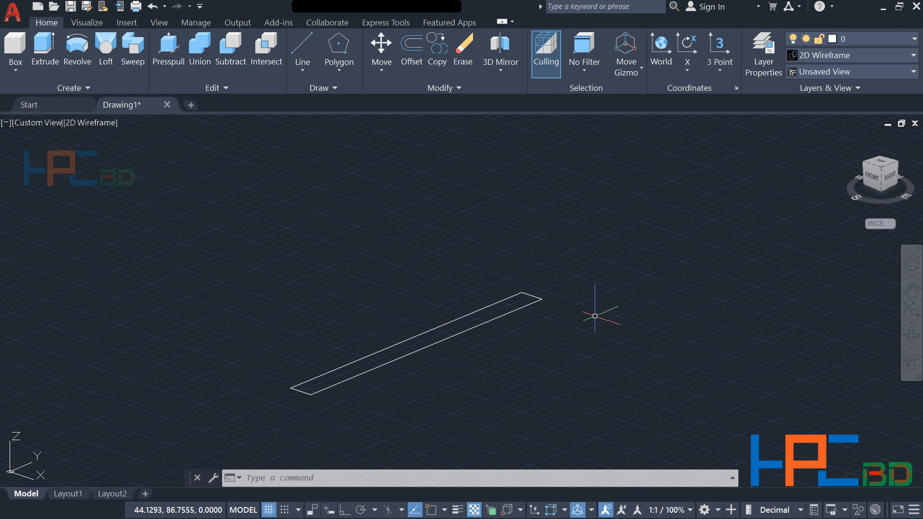
{"action": "type", "text": "EXT"}
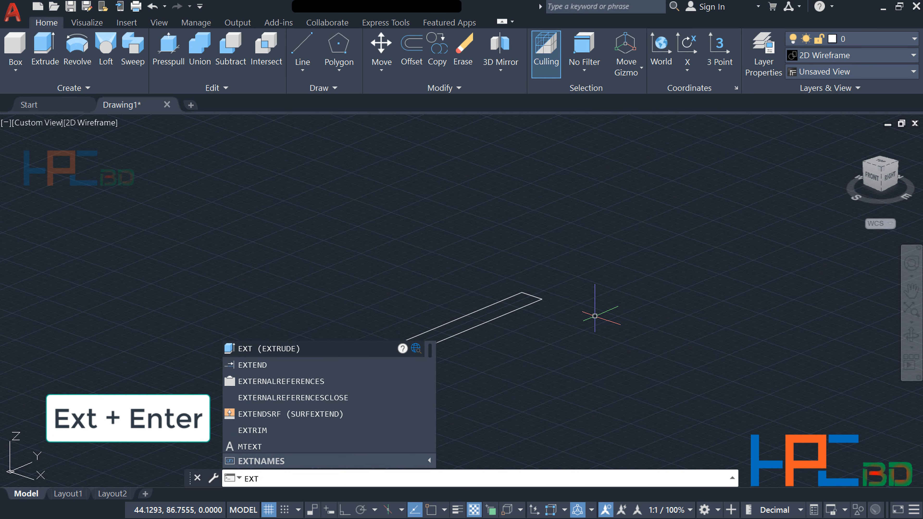
{"action": "key", "text": "Return"}
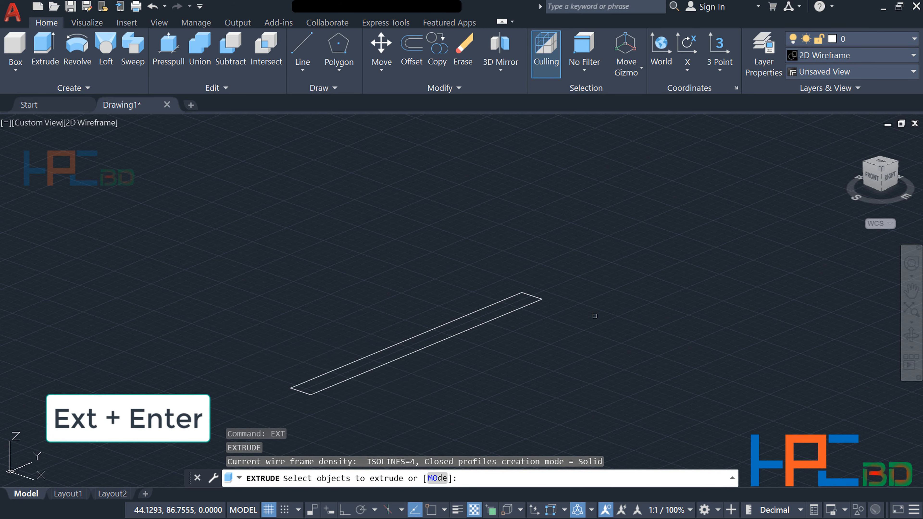
{"action": "left_click", "coordinate": [534, 306]}
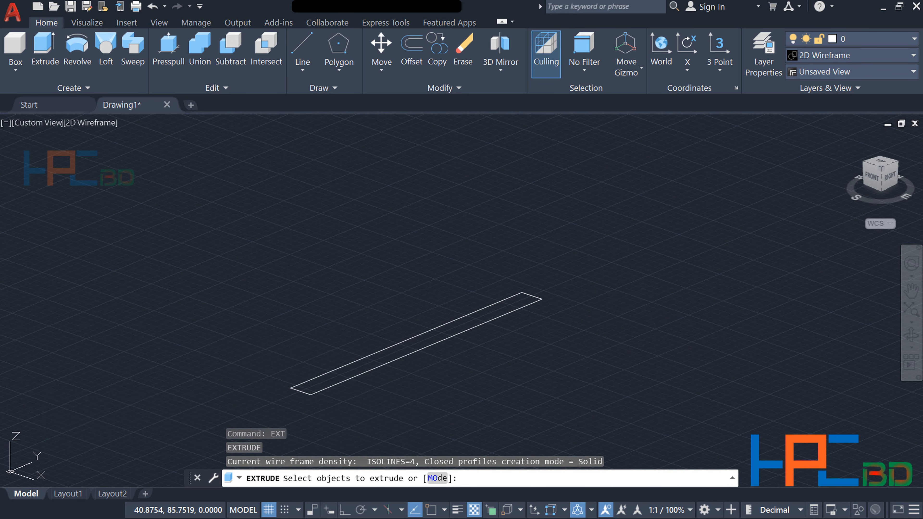
{"action": "key", "text": "Return"}
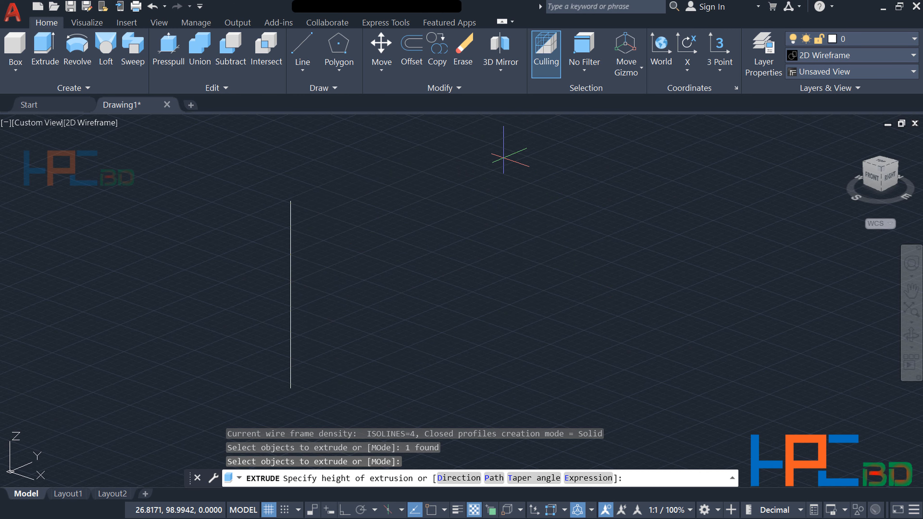
{"action": "left_click", "coordinate": [493, 147]}
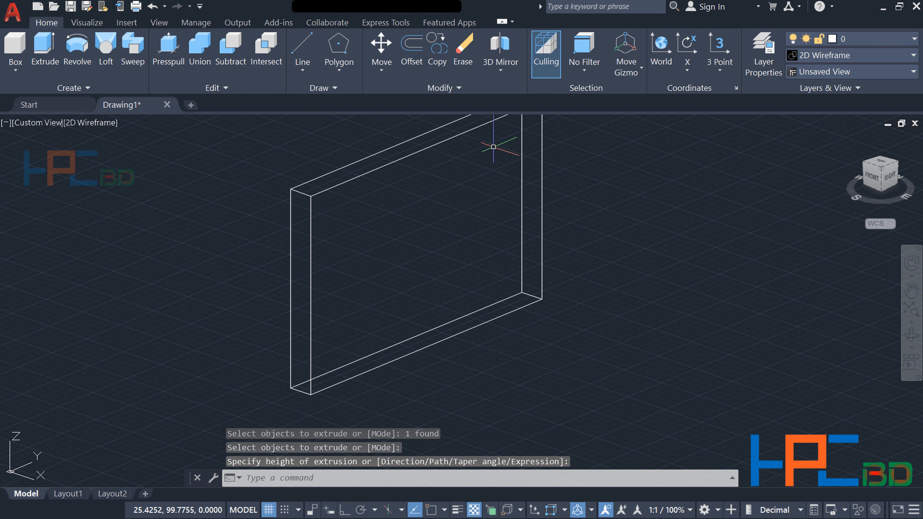
Step: Set the visual style to Conceptual so the solid is displayed with shaded faces
{"action": "middle_click_drag", "start_coordinate": [484, 184], "coordinate": [489, 244]}
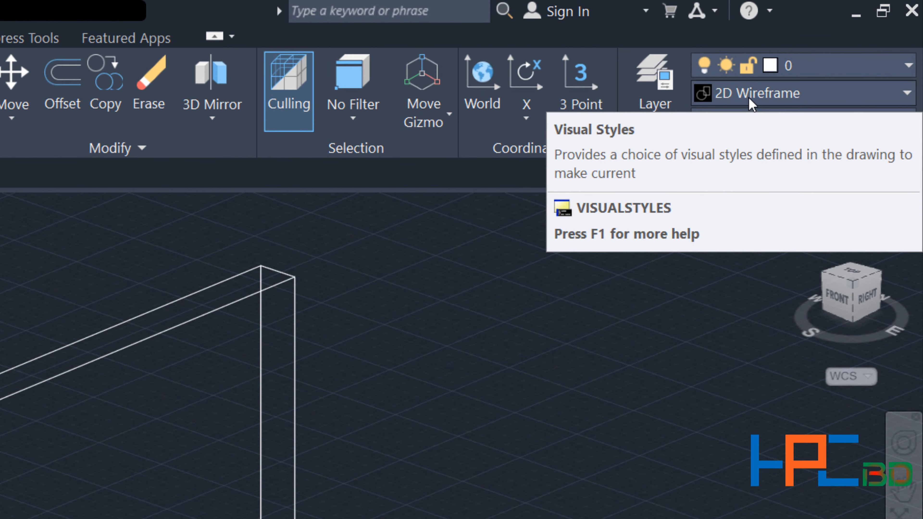
{"action": "left_click", "coordinate": [753, 103]}
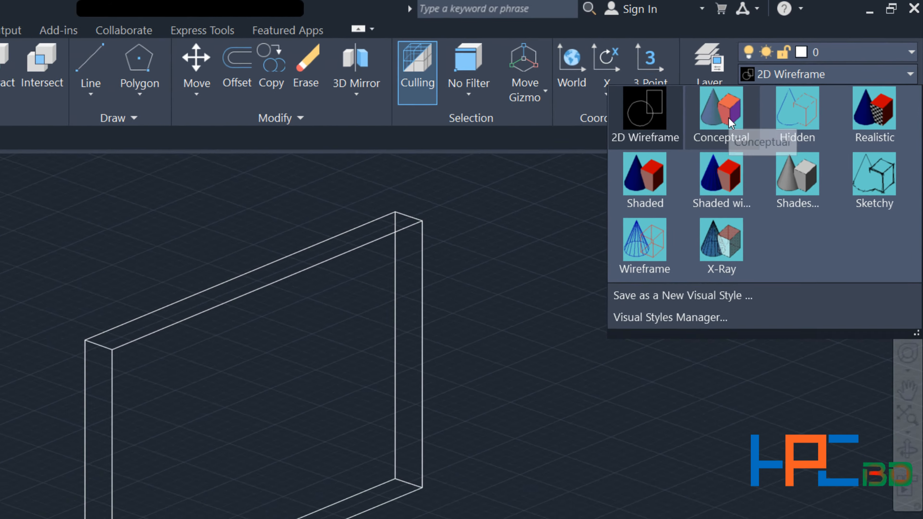
{"action": "left_click", "coordinate": [670, 138]}
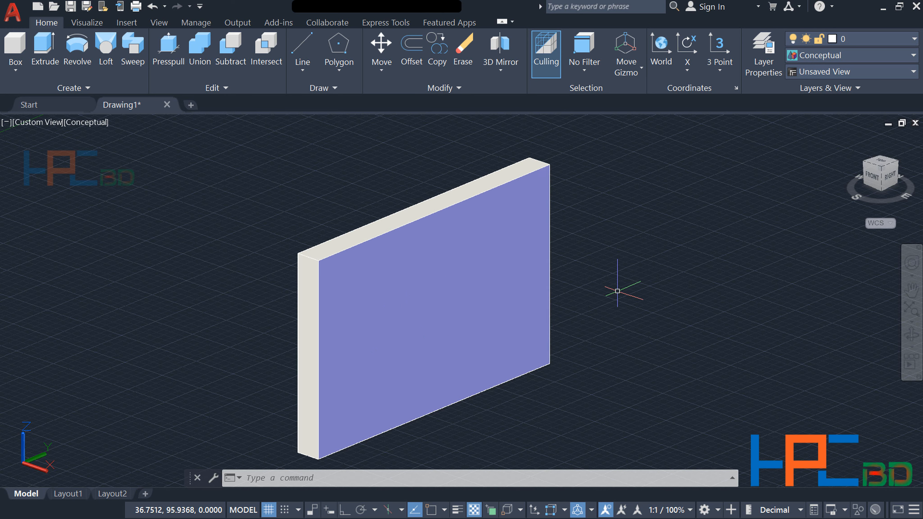
Step: Draw a circle with a radius of about 13.46, picking its center over the solid's large face
{"action": "key", "text": "Return"}
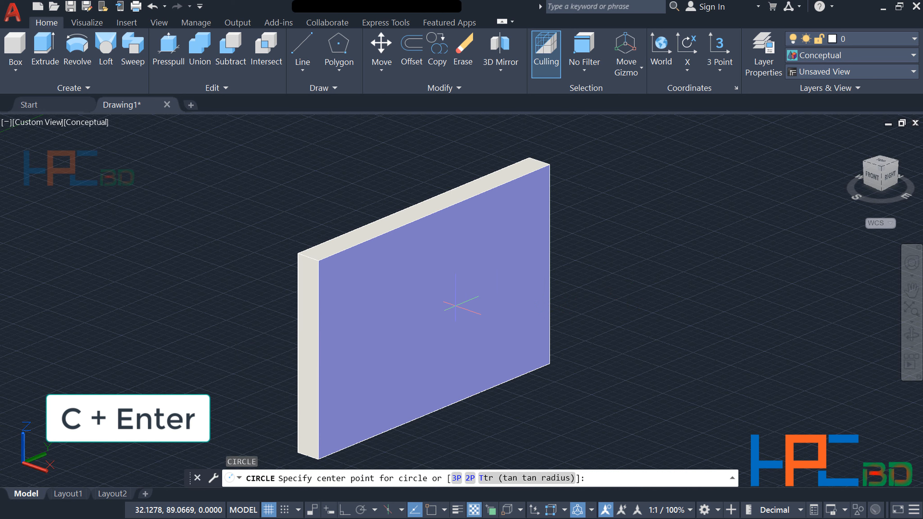
{"action": "left_click", "coordinate": [444, 309]}
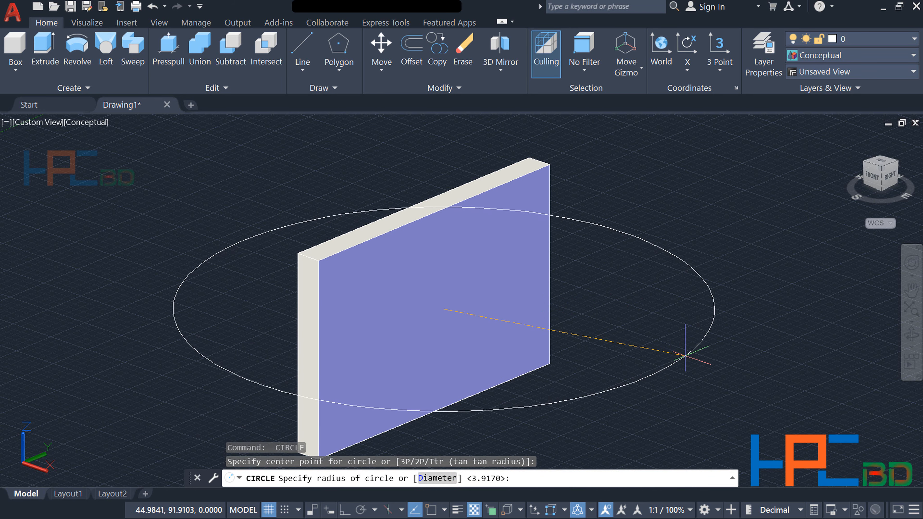
{"action": "left_click", "coordinate": [685, 356]}
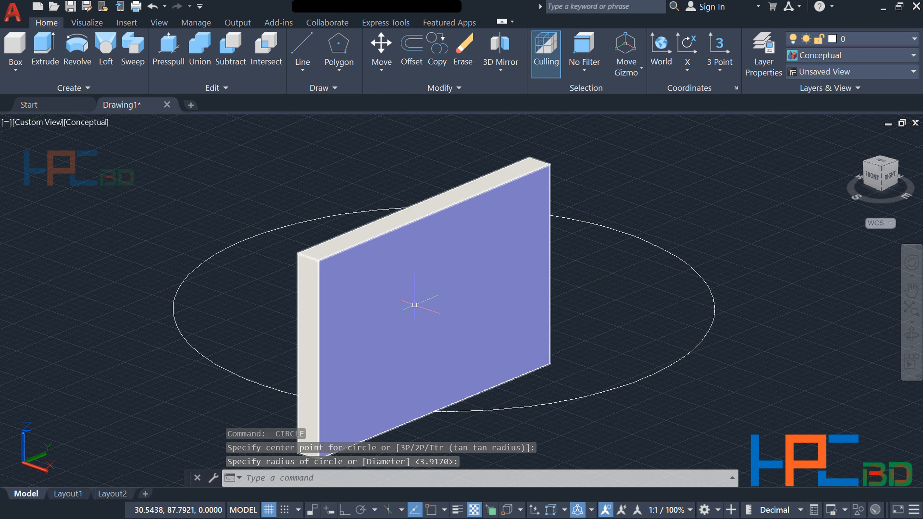
Step: Orbit around the model to examine which plane the large circle lies on relative to the solid
{"action": "middle_click_drag", "start_coordinate": [417, 303], "coordinate": [394, 294]}
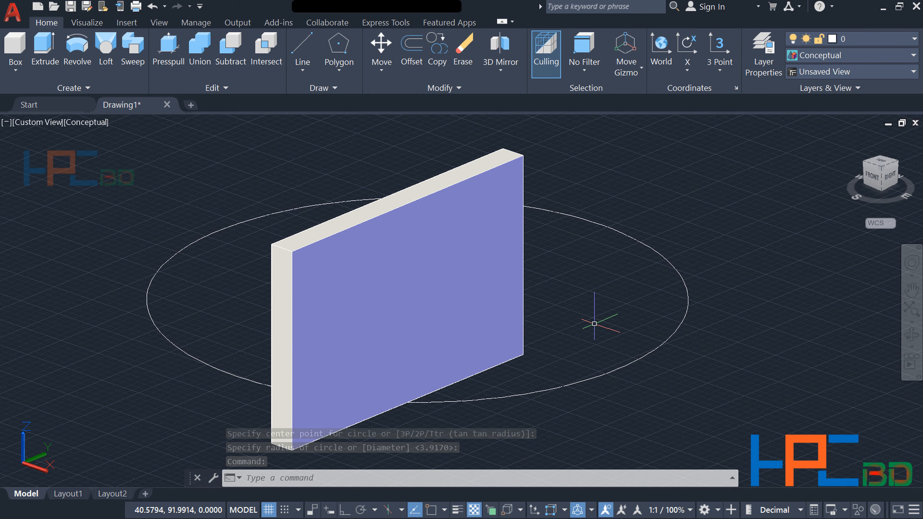
{"action": "left_click", "coordinate": [912, 334]}
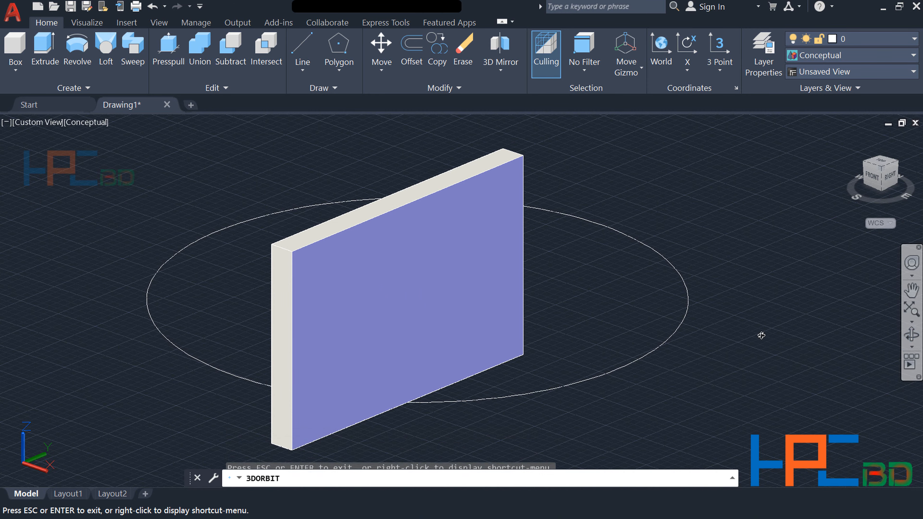
{"action": "left_click_drag", "start_coordinate": [760, 336], "coordinate": [738, 311]}
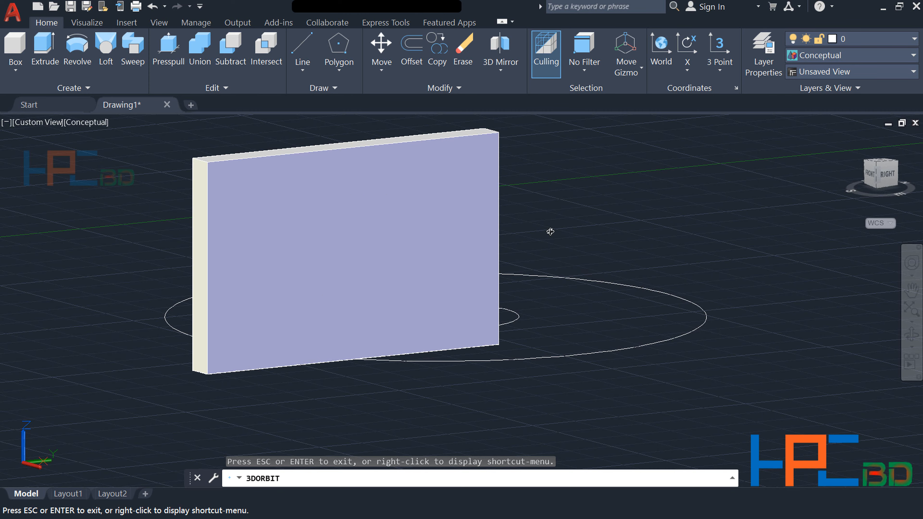
{"action": "left_click_drag", "start_coordinate": [550, 231], "coordinate": [572, 248]}
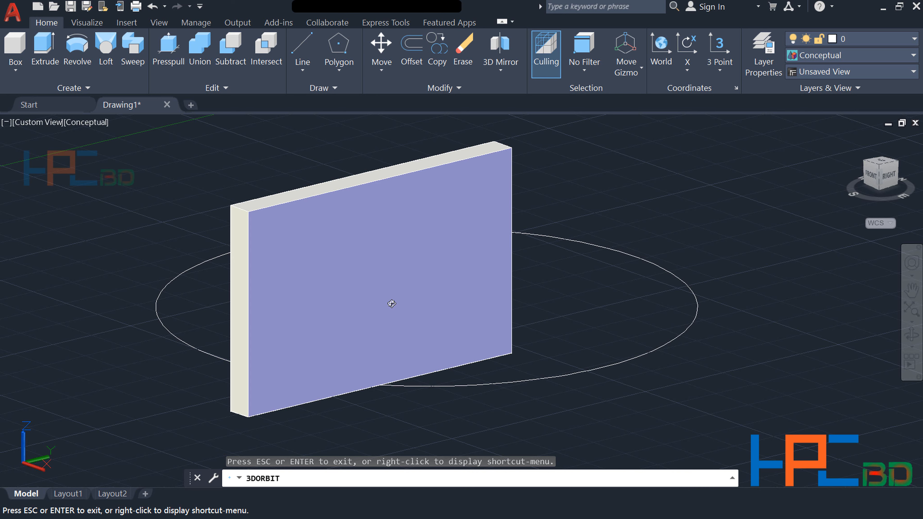
{"action": "left_click_drag", "start_coordinate": [389, 304], "coordinate": [527, 302]}
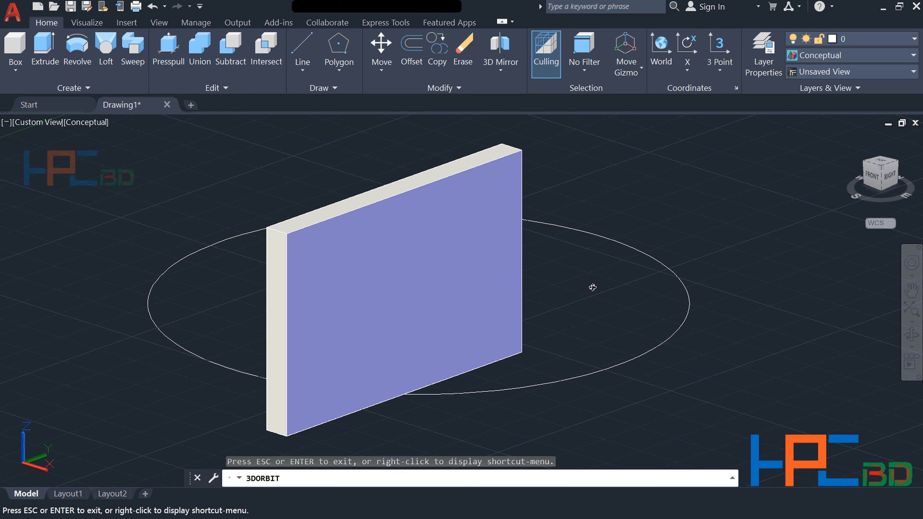
{"action": "key", "text": "Escape"}
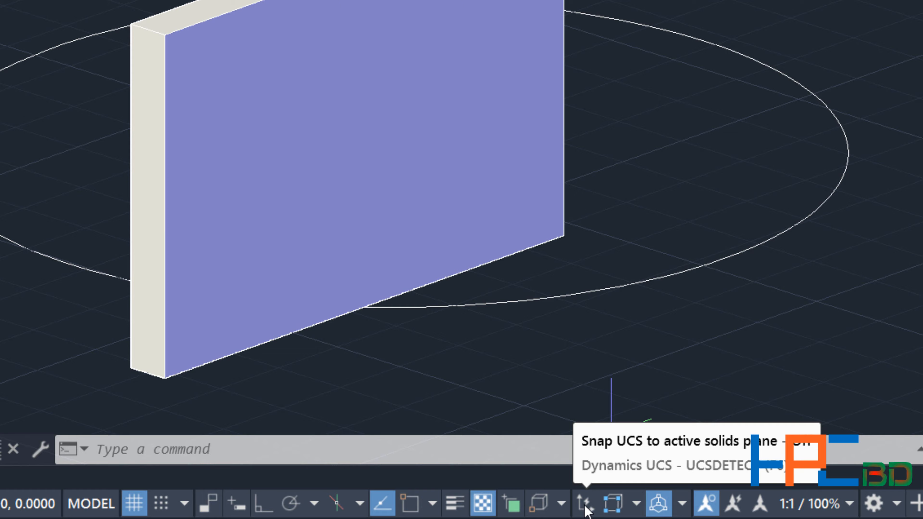
Step: Turn on Dynamic UCS and draw a small circle near the middle of the solid's large vertical face
{"action": "left_click", "coordinate": [584, 505]}
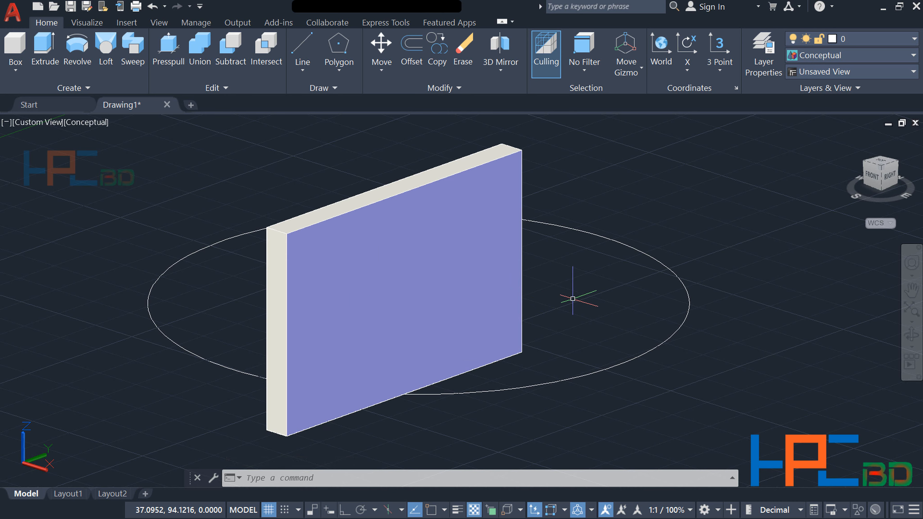
{"action": "type", "text": "c"}
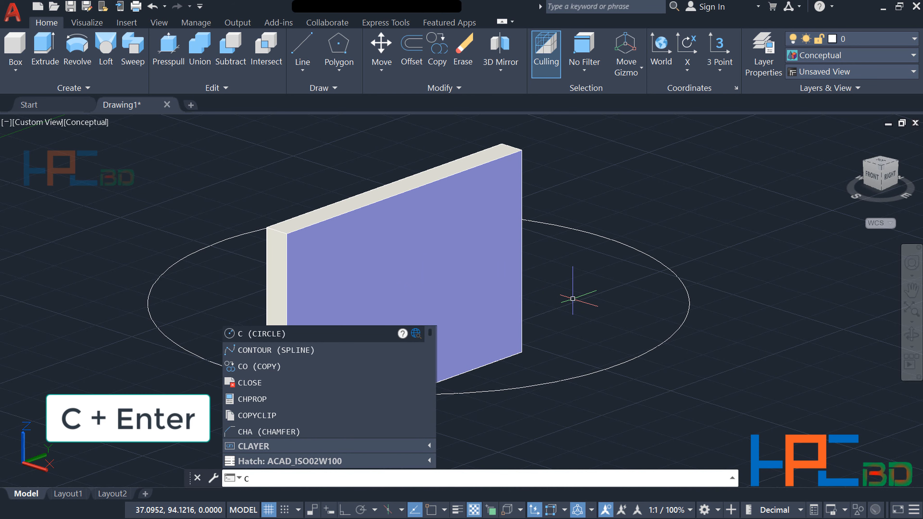
{"action": "key", "text": "Return"}
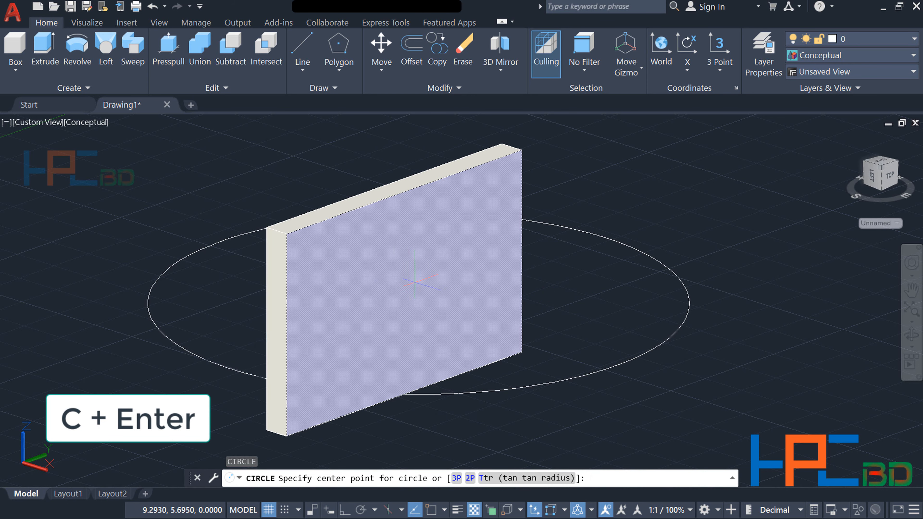
{"action": "left_click", "coordinate": [406, 290]}
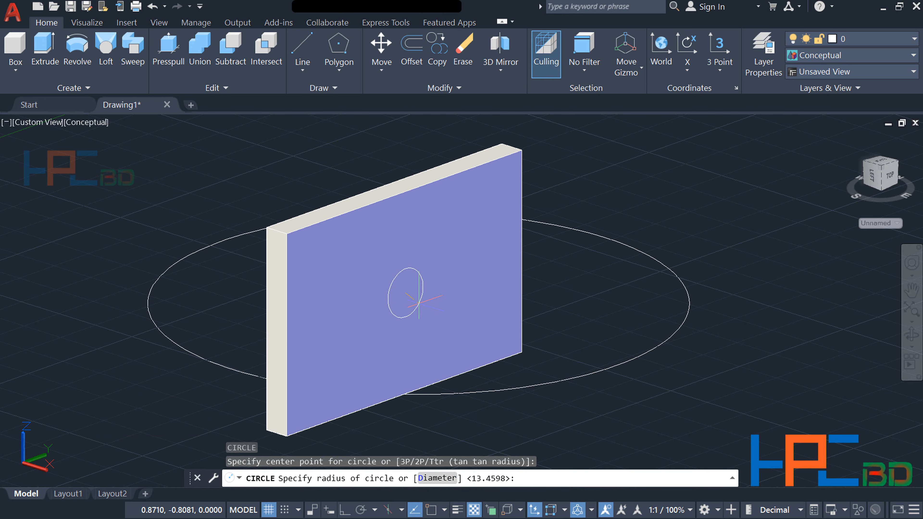
{"action": "left_click", "coordinate": [436, 304]}
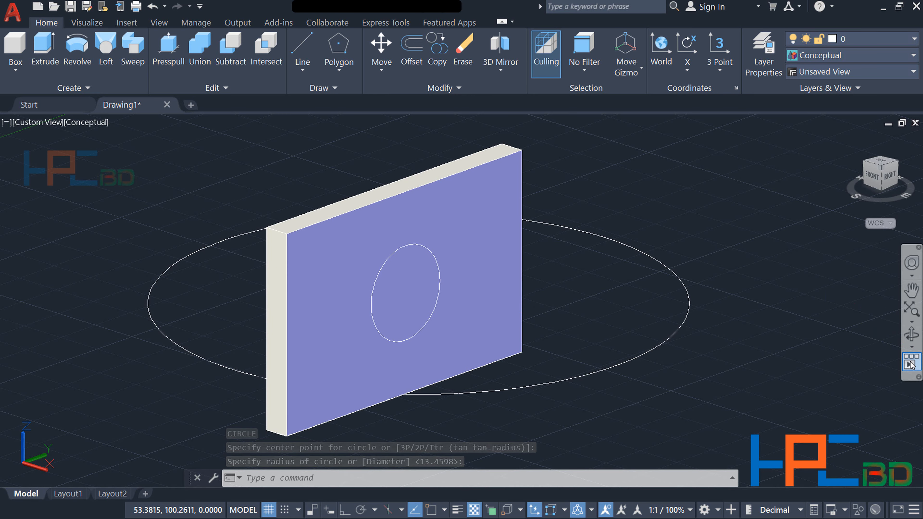
Step: Erase the large circle that lies on the ground plane around the solid
{"action": "left_click", "coordinate": [912, 334]}
{"action": "mouse_move", "coordinate": [647, 274]}
{"action": "left_mouse_down"}
{"action": "mouse_move", "coordinate": [633, 277]}
{"action": "mouse_move", "coordinate": [654, 280]}
{"action": "mouse_move", "coordinate": [624, 278]}
{"action": "mouse_move", "coordinate": [620, 269]}
{"action": "mouse_move", "coordinate": [613, 273]}
{"action": "mouse_move", "coordinate": [629, 278]}
{"action": "mouse_move", "coordinate": [608, 276]}
{"action": "mouse_move", "coordinate": [644, 283]}
{"action": "left_mouse_up"}
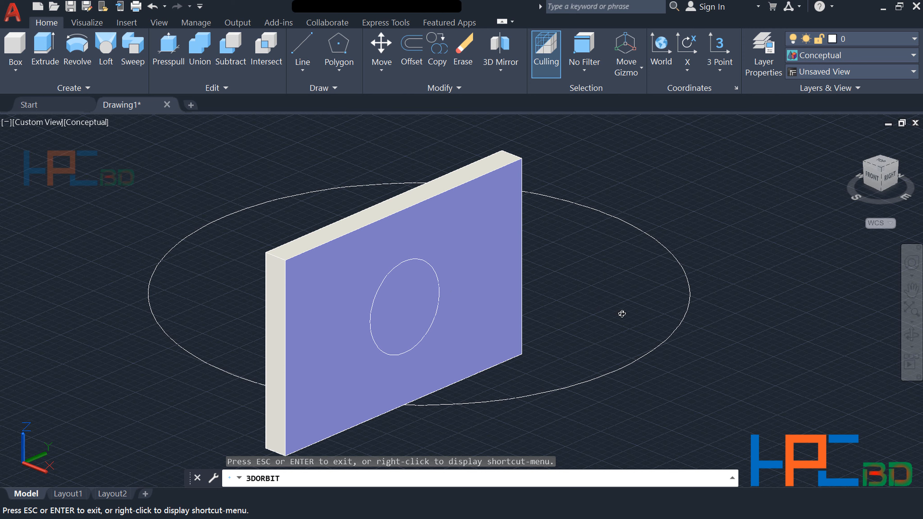
{"action": "key", "text": "Return"}
{"action": "type", "text": "E"}
{"action": "key", "text": "Return"}
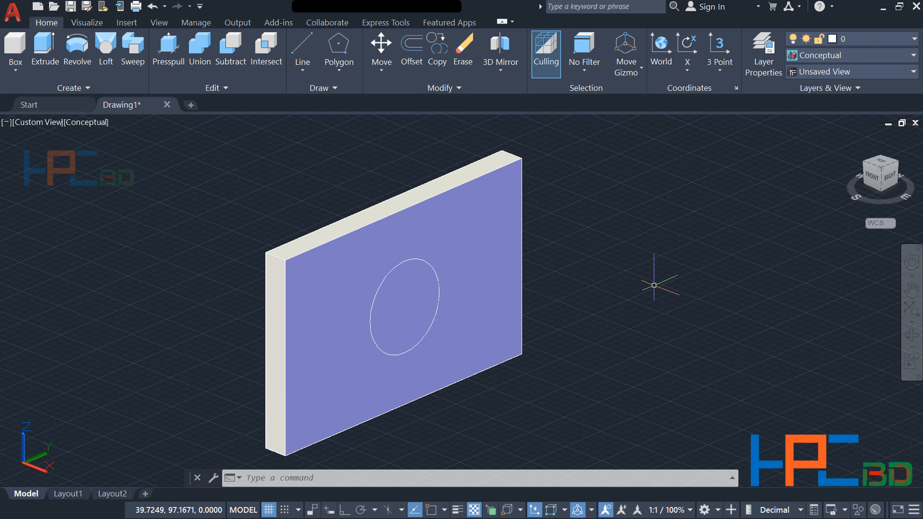
Step: Extrude the small circle on the solid's large face about 16.68 backward through the solid
{"action": "type", "text": "EXT"}
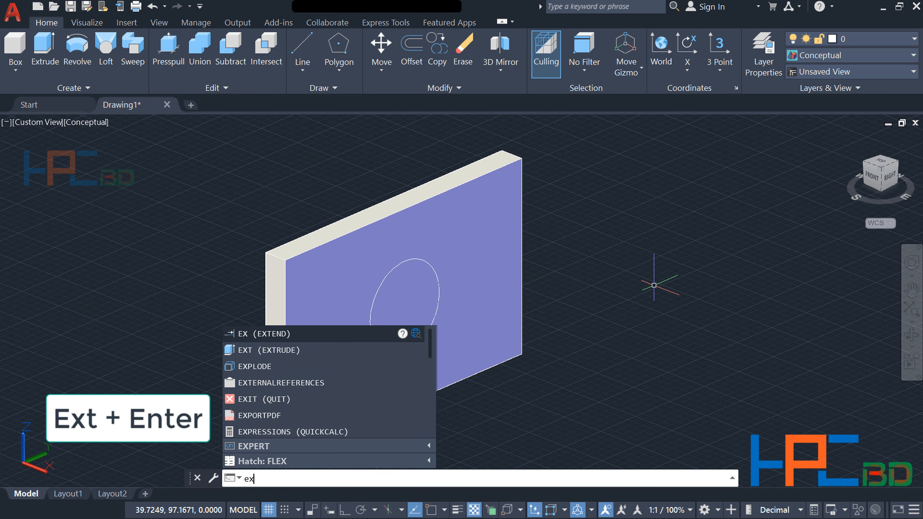
{"action": "key", "text": "Return"}
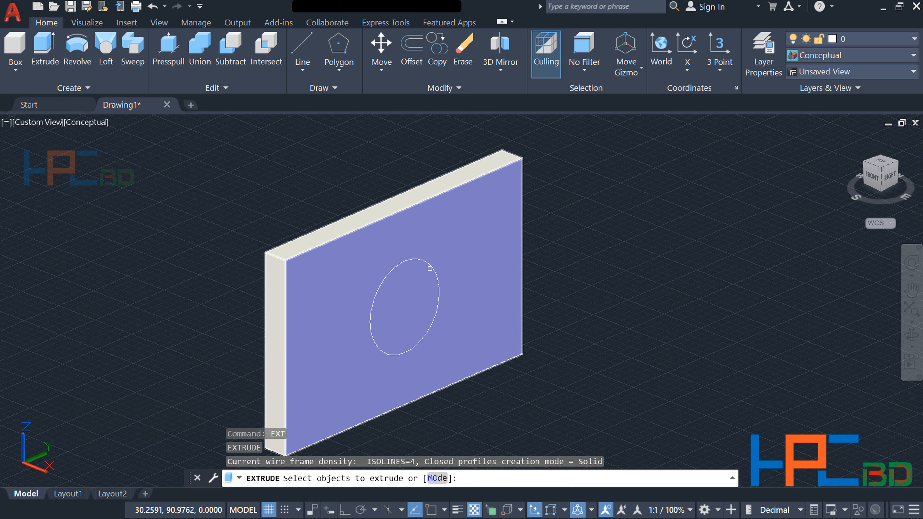
{"action": "left_click", "coordinate": [429, 262]}
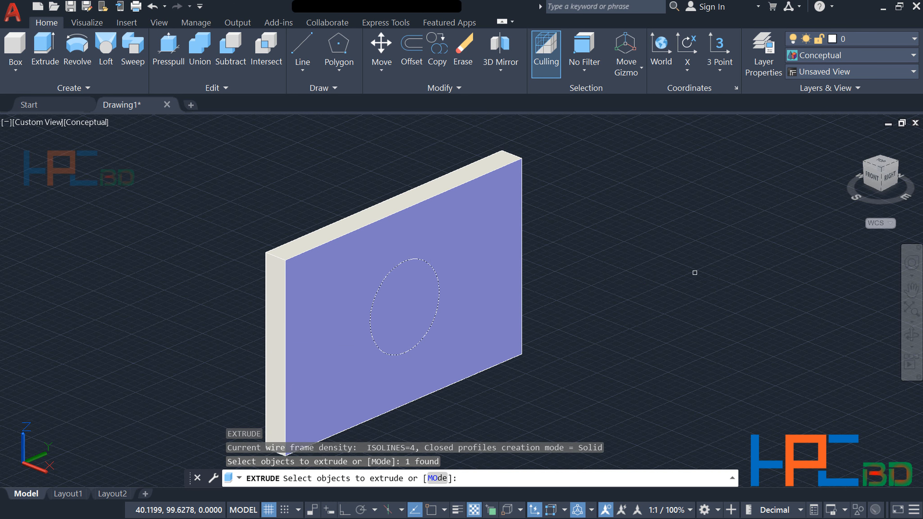
{"action": "key", "text": "Return"}
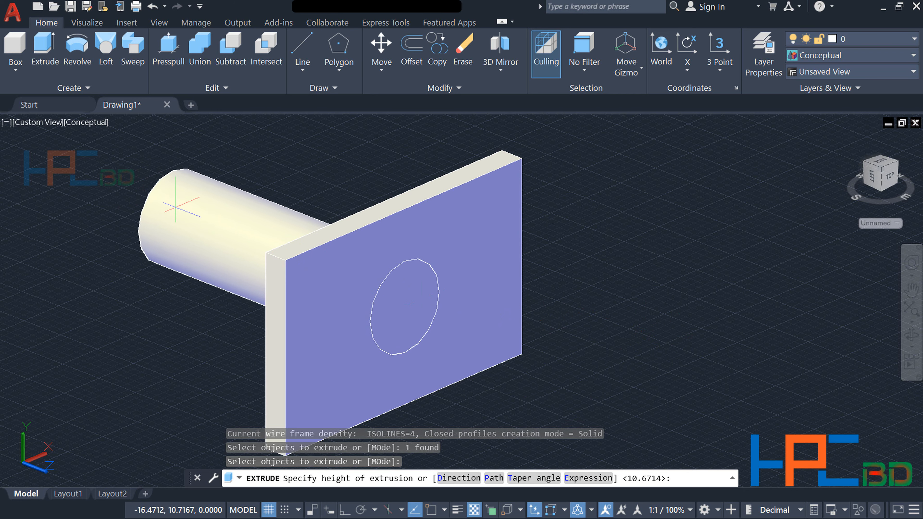
{"action": "left_click", "coordinate": [164, 204]}
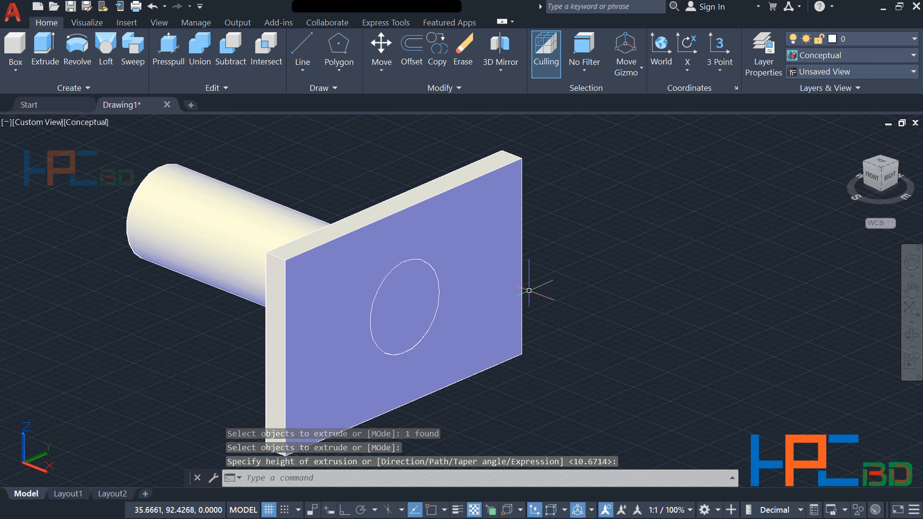
Step: Erase the extruded cylinder so that only the plate-shaped solid is left
{"action": "scroll", "coordinate": [529, 291], "scroll_direction": "down", "scroll_amount": 2}
{"action": "middle_click_drag", "start_coordinate": [557, 305], "coordinate": [530, 290]}
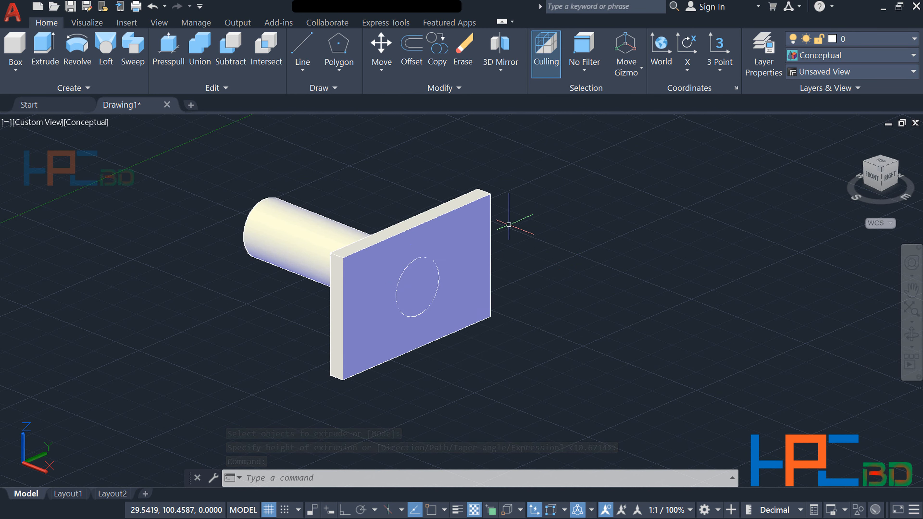
{"action": "key", "text": "Escape"}
{"action": "scroll", "coordinate": [523, 233], "scroll_direction": "down", "scroll_amount": 2}
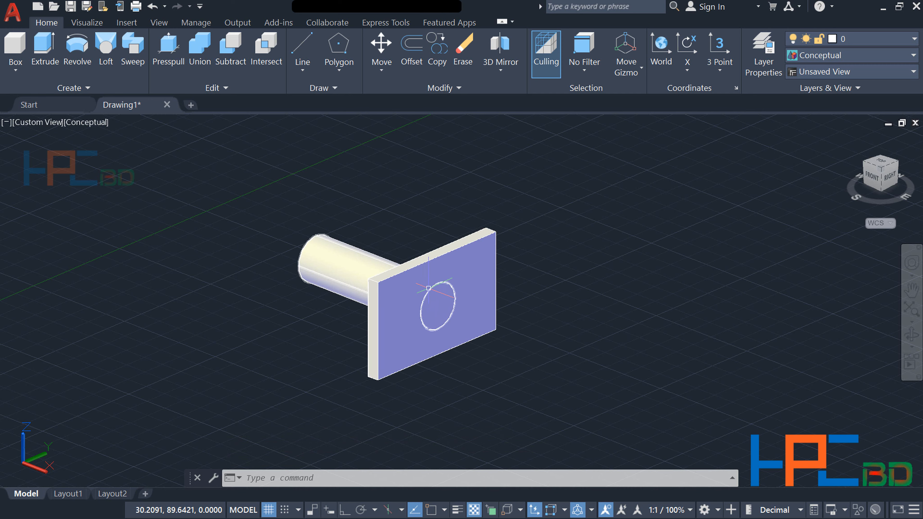
{"action": "left_click", "coordinate": [329, 256]}
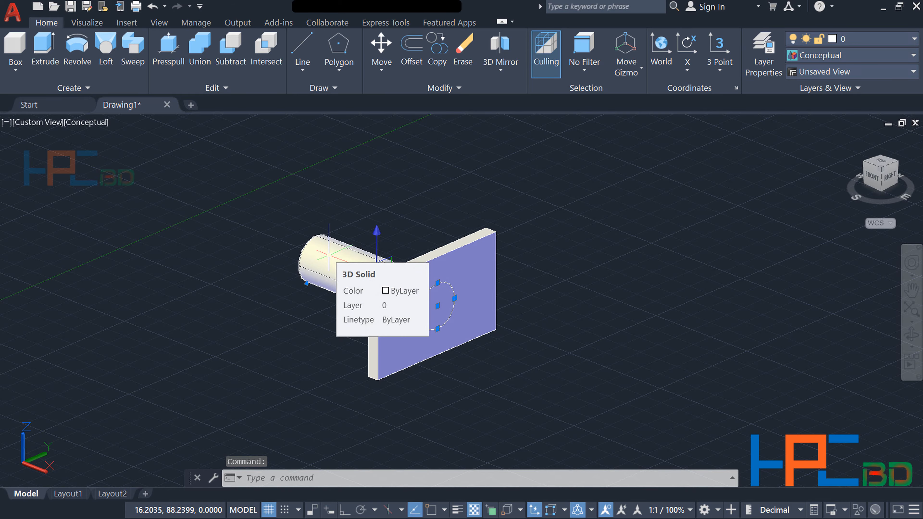
{"action": "type", "text": "E"}
{"action": "key", "text": "Return"}
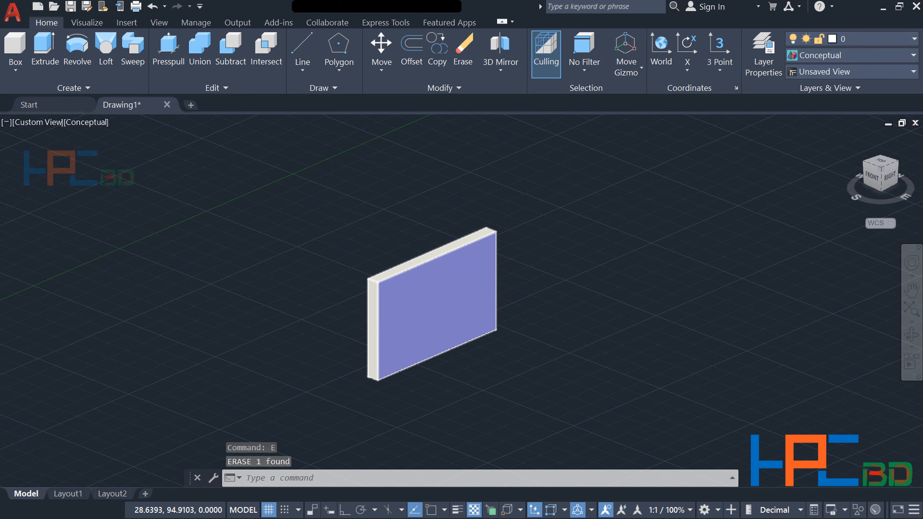
{"action": "scroll", "coordinate": [460, 286], "scroll_direction": "up", "scroll_amount": 2}
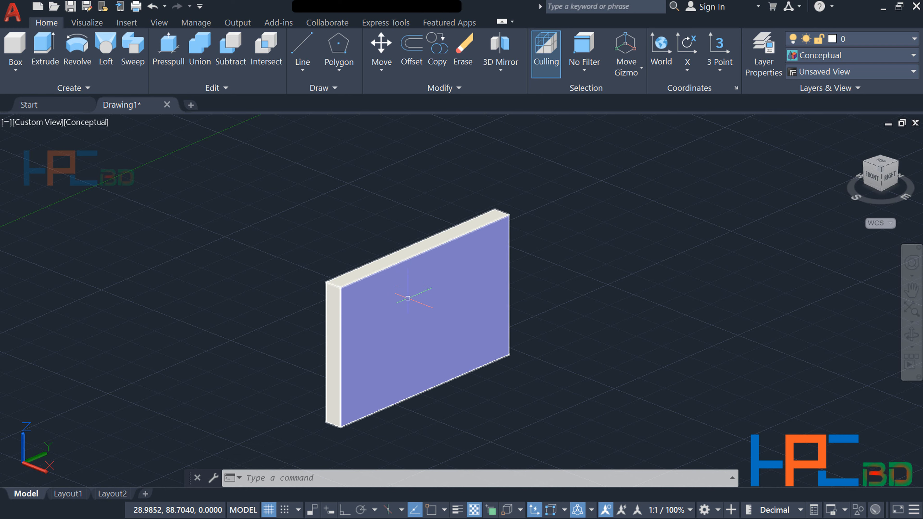
{"action": "key", "text": "Escape"}
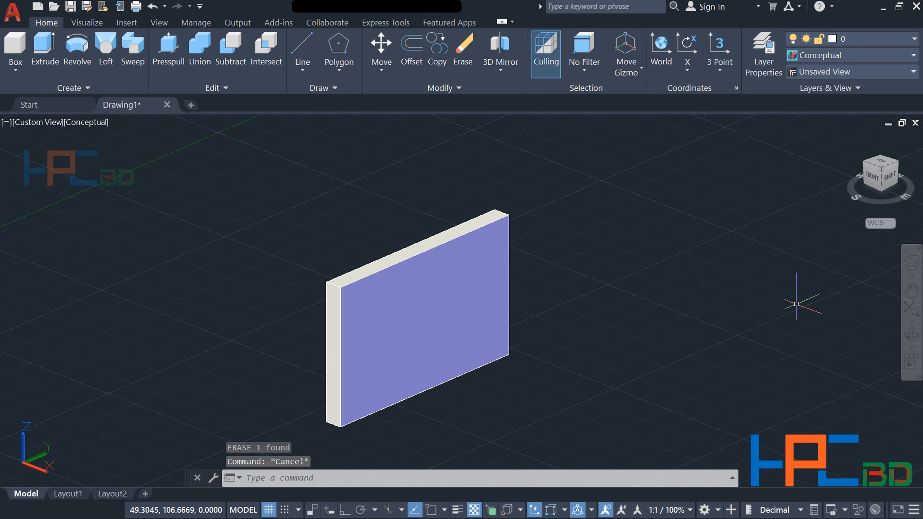
Step: With Dynamic UCS on, draw a rectangle about 7.5 by 4 in the middle of the solid's large face
{"action": "type", "text": "rec"}
{"action": "key", "text": "Return"}
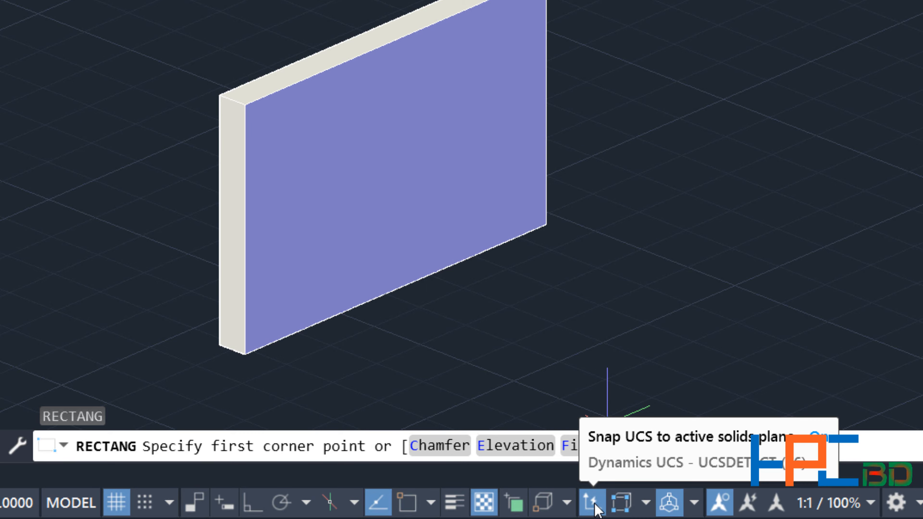
{"action": "key", "text": "F6"}
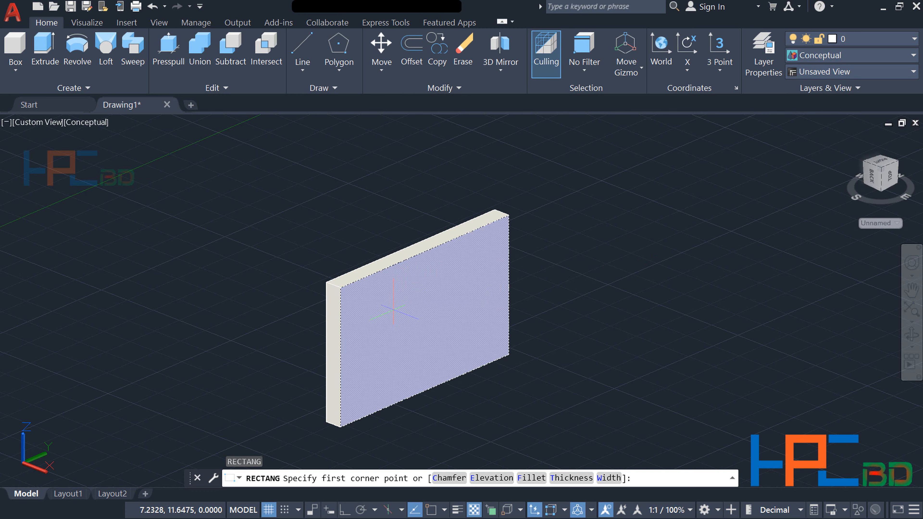
{"action": "left_click", "coordinate": [392, 311]}
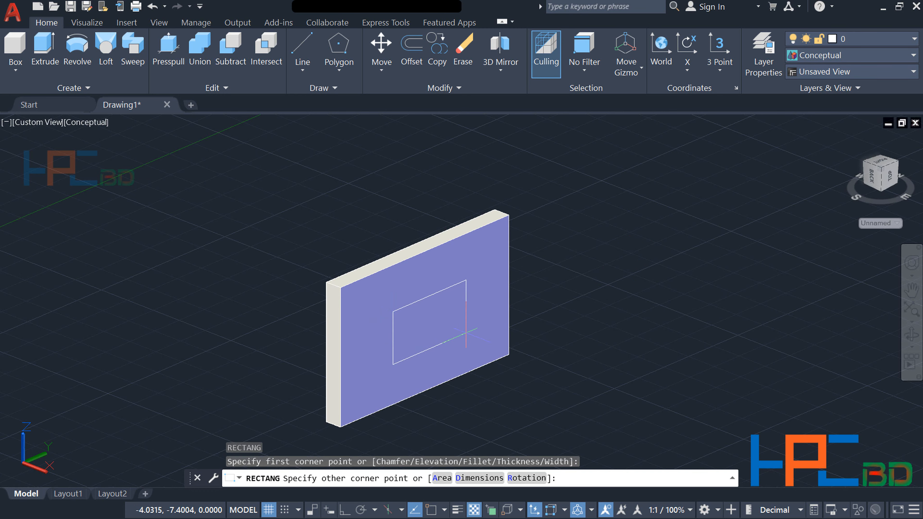
{"action": "left_click", "coordinate": [468, 333]}
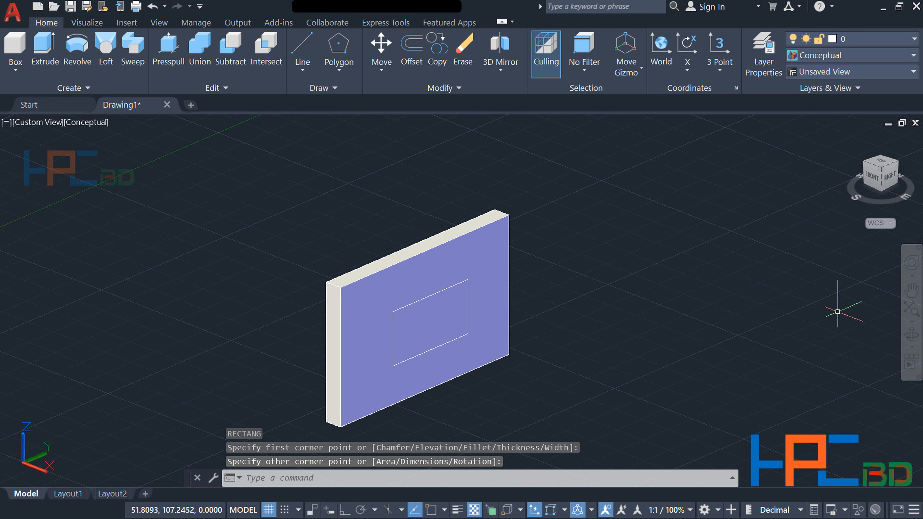
Step: Extrude the rectangle on the large face backward through the solid and well beyond its rear side
{"action": "left_click", "coordinate": [911, 334]}
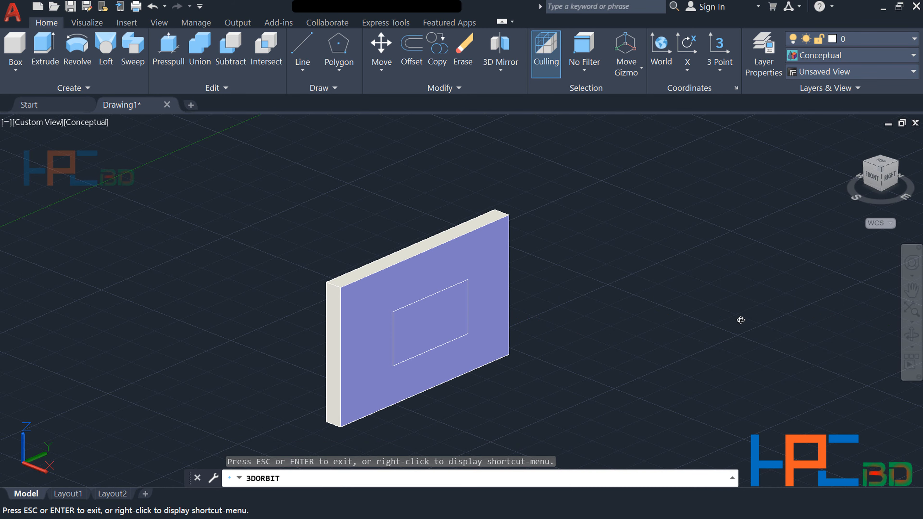
{"action": "left_click_drag", "start_coordinate": [714, 315], "coordinate": [686, 316]}
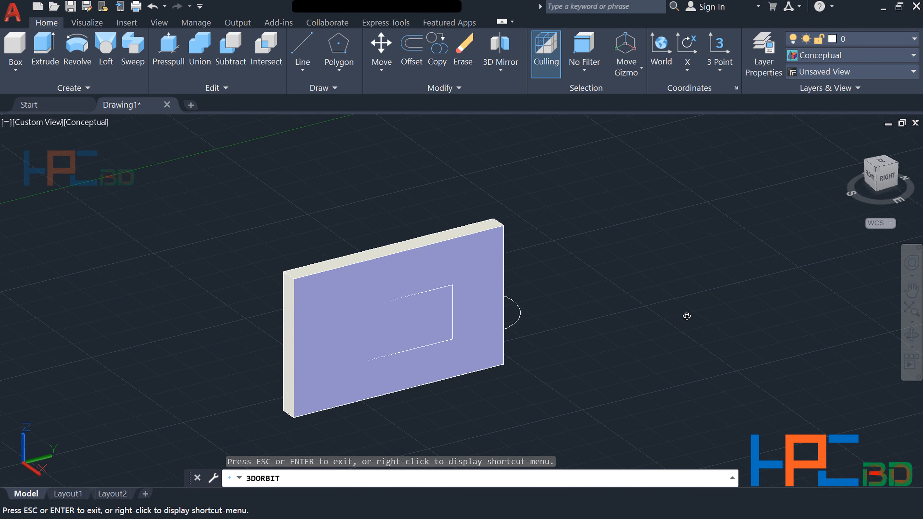
{"action": "mouse_move", "coordinate": [560, 311]}
{"action": "left_mouse_down"}
{"action": "mouse_move", "coordinate": [578, 311]}
{"action": "mouse_move", "coordinate": [553, 322]}
{"action": "mouse_move", "coordinate": [558, 314]}
{"action": "left_mouse_up"}
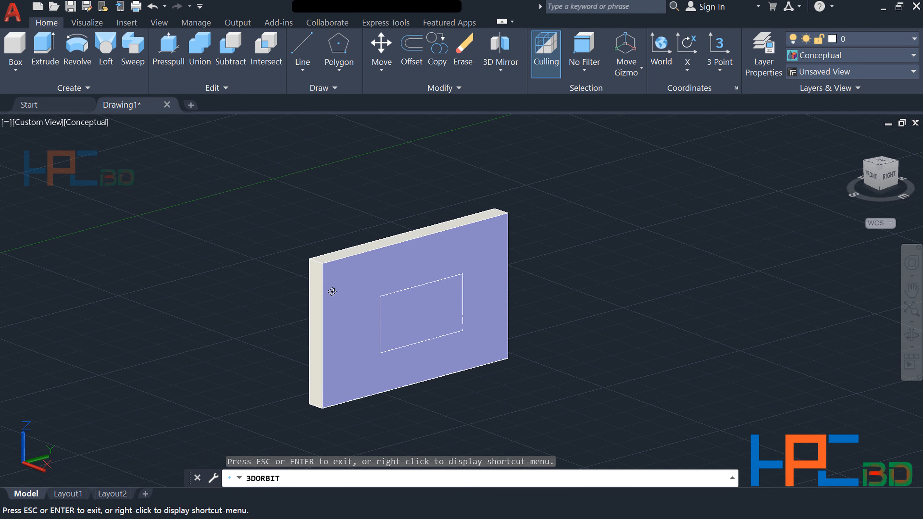
{"action": "key", "text": "Escape"}
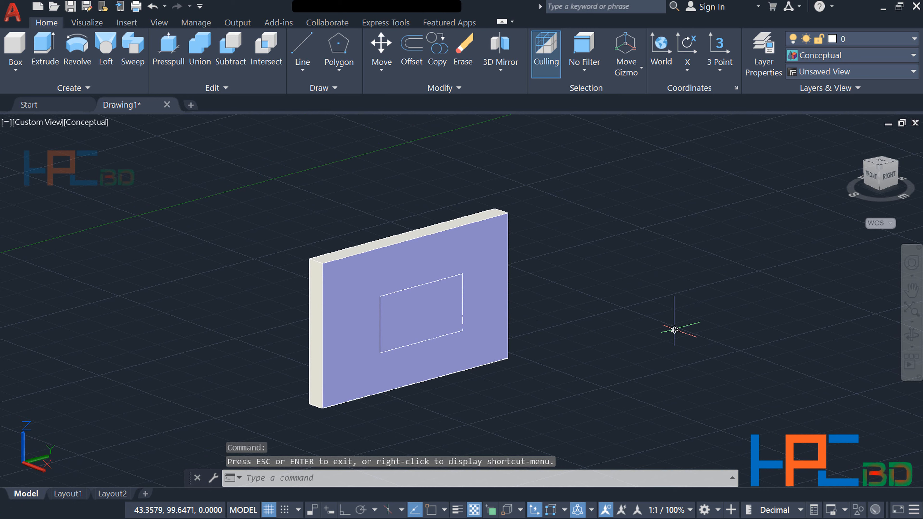
{"action": "type", "text": "Ext"}
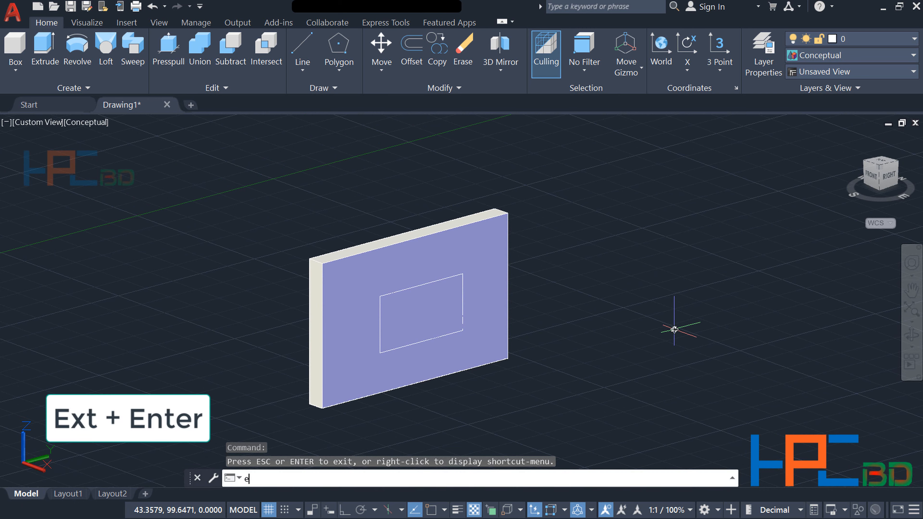
{"action": "key", "text": "Return"}
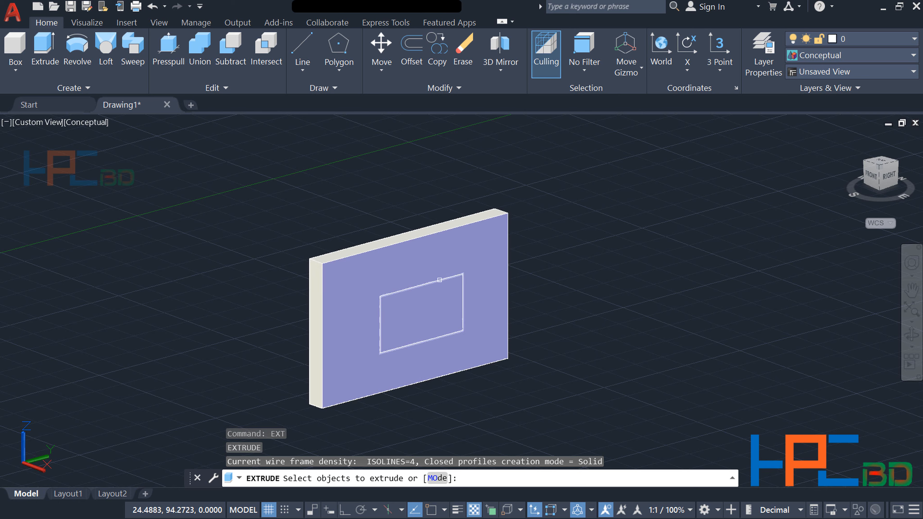
{"action": "left_click", "coordinate": [439, 281]}
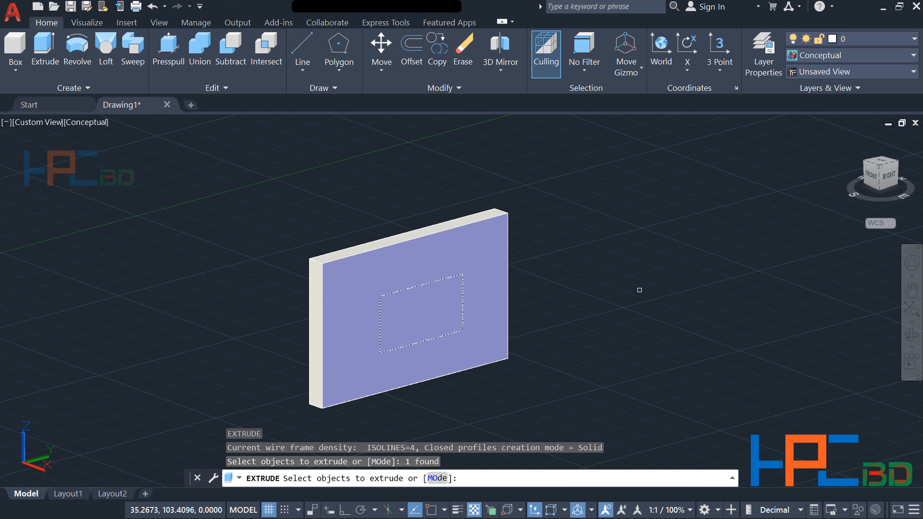
{"action": "key", "text": "Return"}
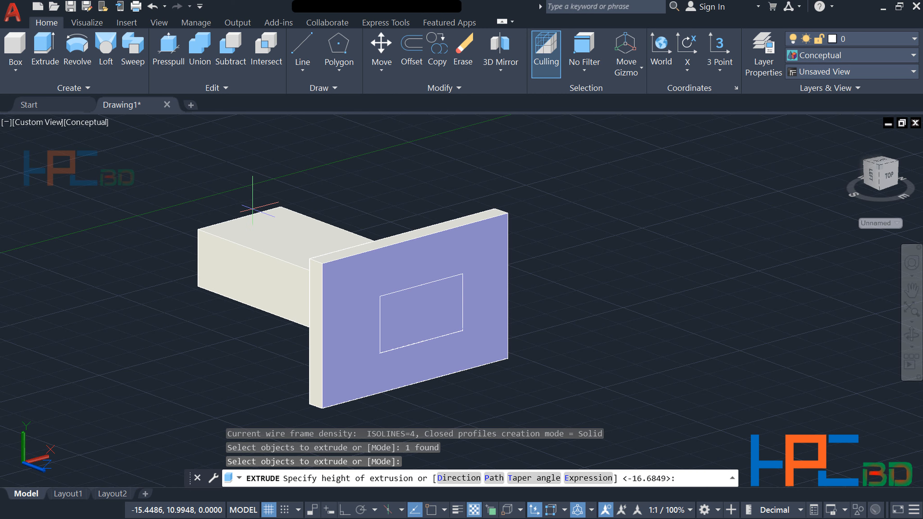
{"action": "left_click", "coordinate": [258, 213]}
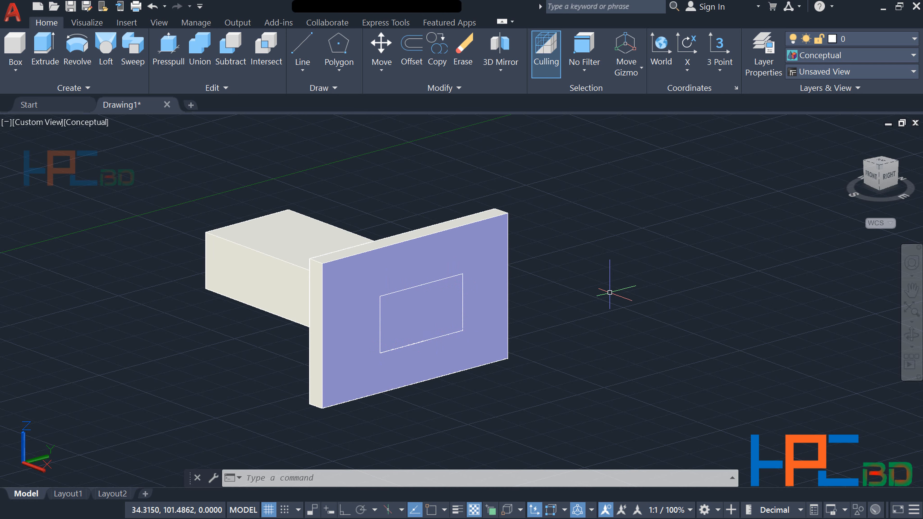
Step: Subtract the extruded rectangular block from the plate-shaped solid to cut a rectangular opening through it
{"action": "type", "text": "s"}
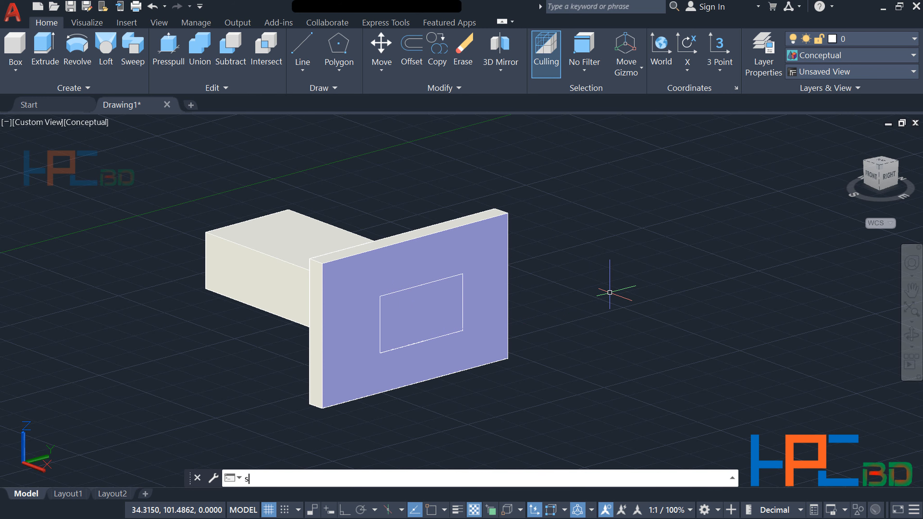
{"action": "type", "text": "ubt"}
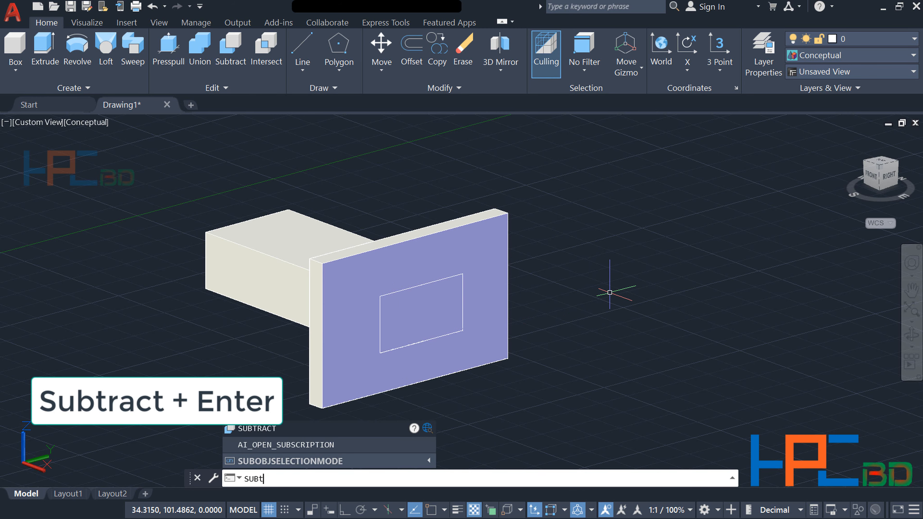
{"action": "type", "text": "rac"}
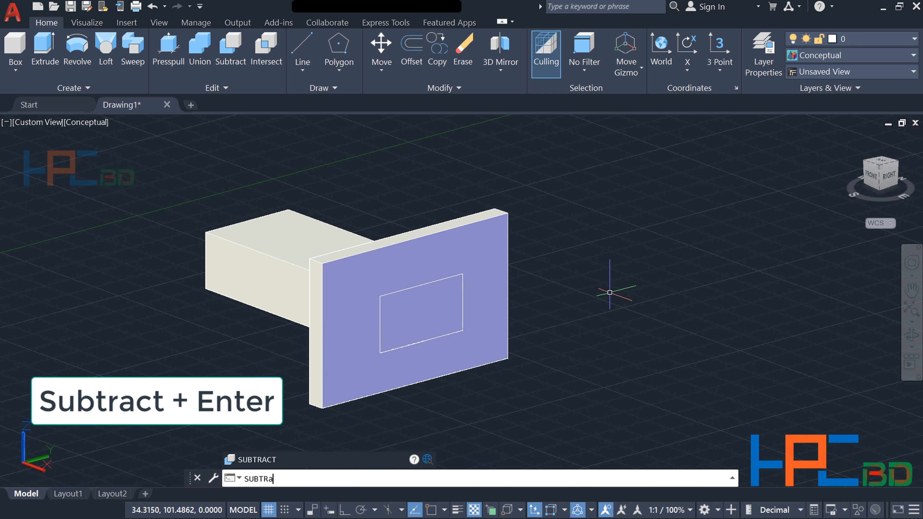
{"action": "type", "text": "t"}
{"action": "key", "text": "Return"}
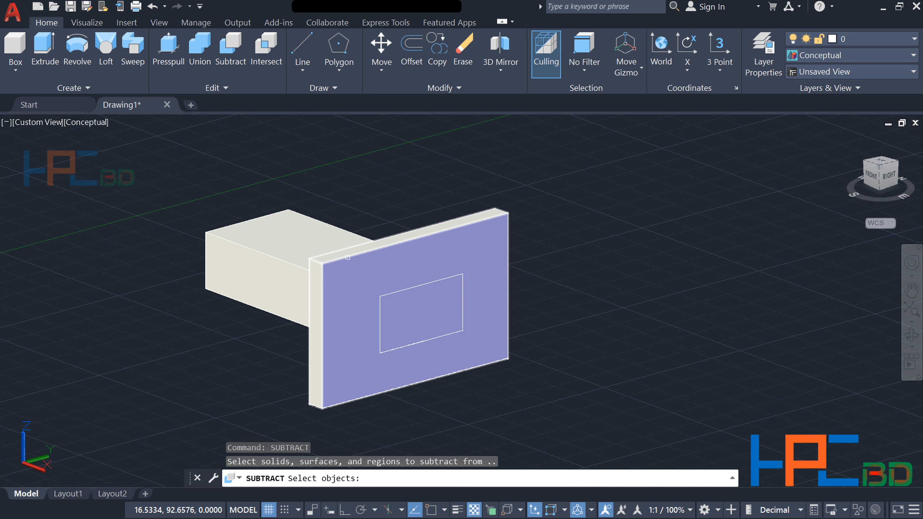
{"action": "left_click", "coordinate": [348, 258]}
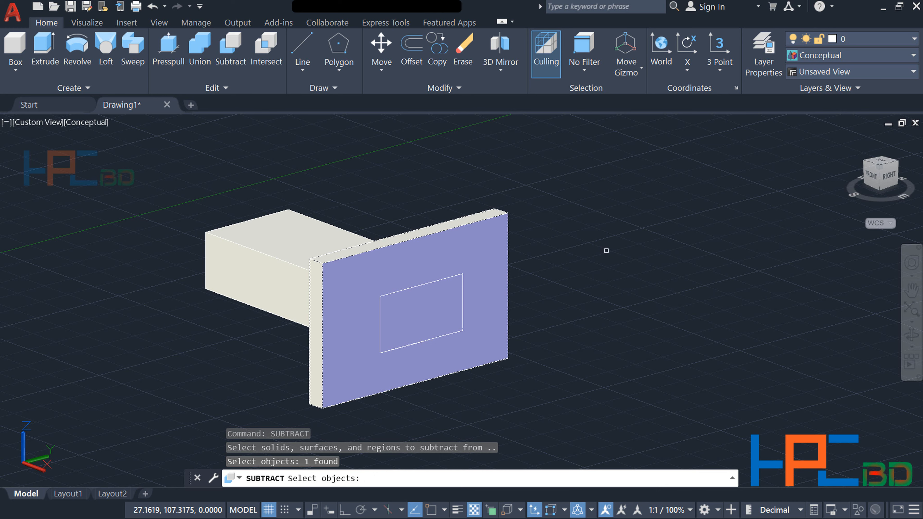
{"action": "key", "text": "Return"}
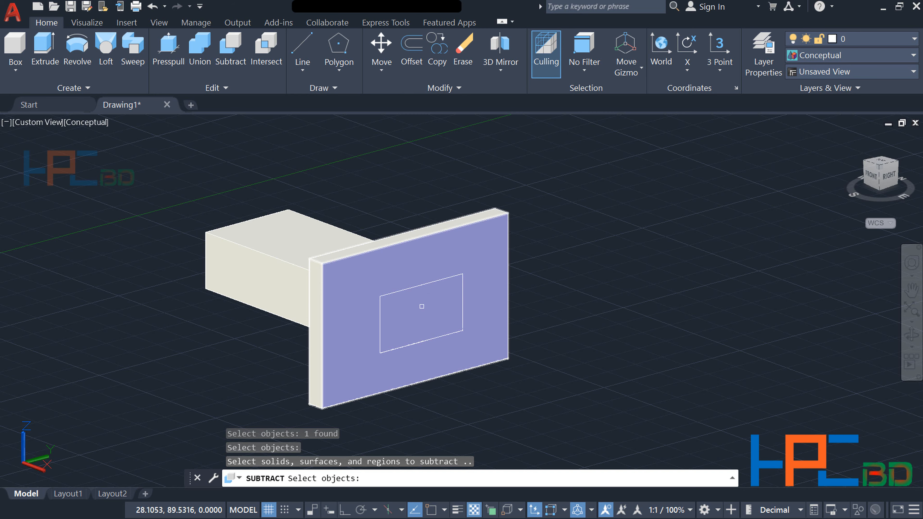
{"action": "left_click", "coordinate": [435, 282]}
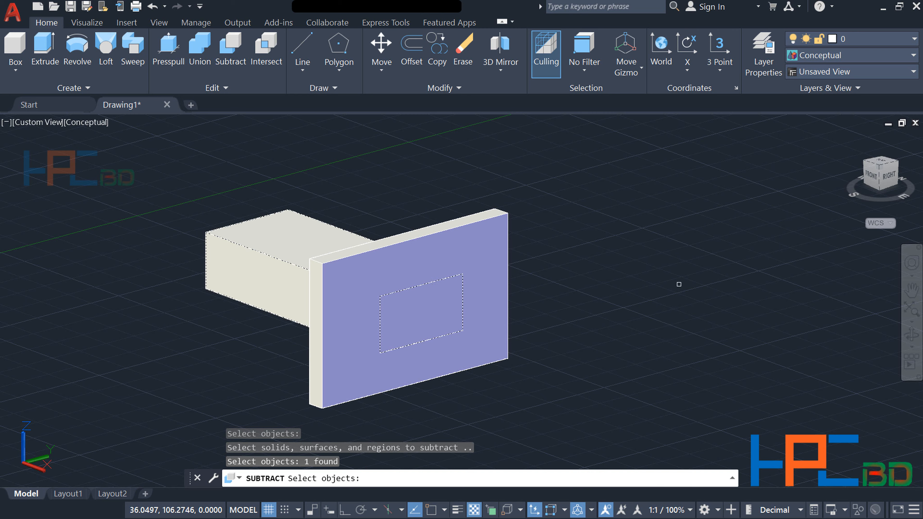
{"action": "key", "text": "Return"}
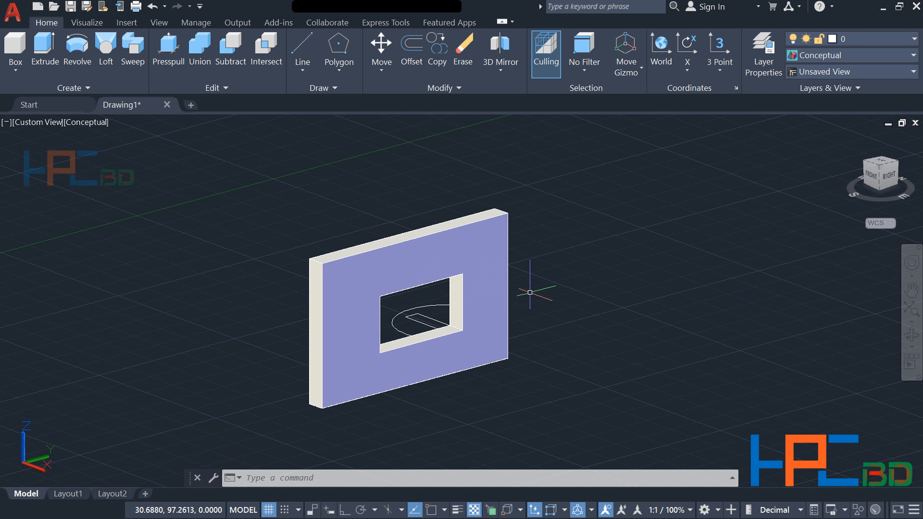
{"action": "left_click", "coordinate": [911, 335]}
{"action": "mouse_move", "coordinate": [622, 279]}
{"action": "left_mouse_down"}
{"action": "mouse_move", "coordinate": [679, 305]}
{"action": "mouse_move", "coordinate": [693, 290]}
{"action": "mouse_move", "coordinate": [721, 286]}
{"action": "mouse_move", "coordinate": [719, 309]}
{"action": "mouse_move", "coordinate": [669, 334]}
{"action": "mouse_move", "coordinate": [621, 305]}
{"action": "mouse_move", "coordinate": [618, 266]}
{"action": "mouse_move", "coordinate": [599, 278]}
{"action": "mouse_move", "coordinate": [559, 247]}
{"action": "mouse_move", "coordinate": [560, 264]}
{"action": "mouse_move", "coordinate": [659, 272]}
{"action": "mouse_move", "coordinate": [629, 292]}
{"action": "left_mouse_up"}
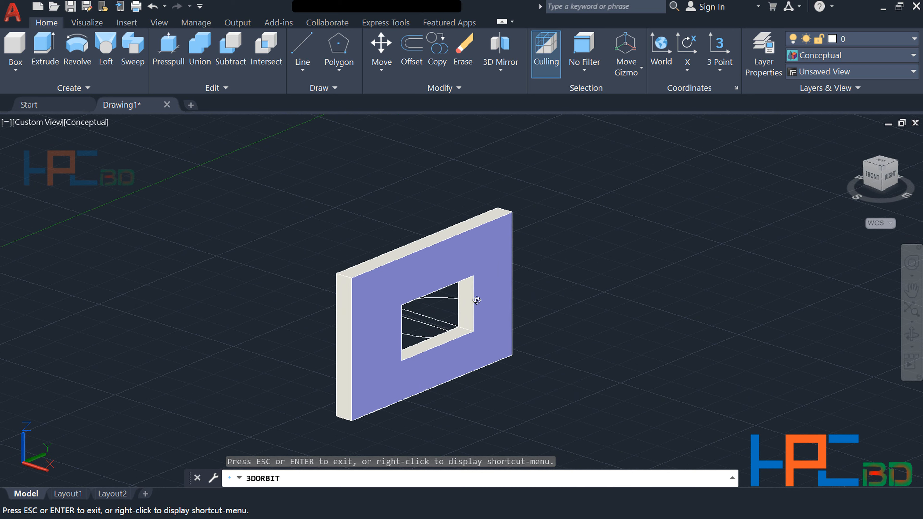
Step: Undo the subtraction of the rectangular block from the plate-shaped solid
{"action": "mouse_move", "coordinate": [625, 293]}
{"action": "left_mouse_down"}
{"action": "mouse_move", "coordinate": [614, 287]}
{"action": "mouse_move", "coordinate": [625, 299]}
{"action": "left_mouse_up"}
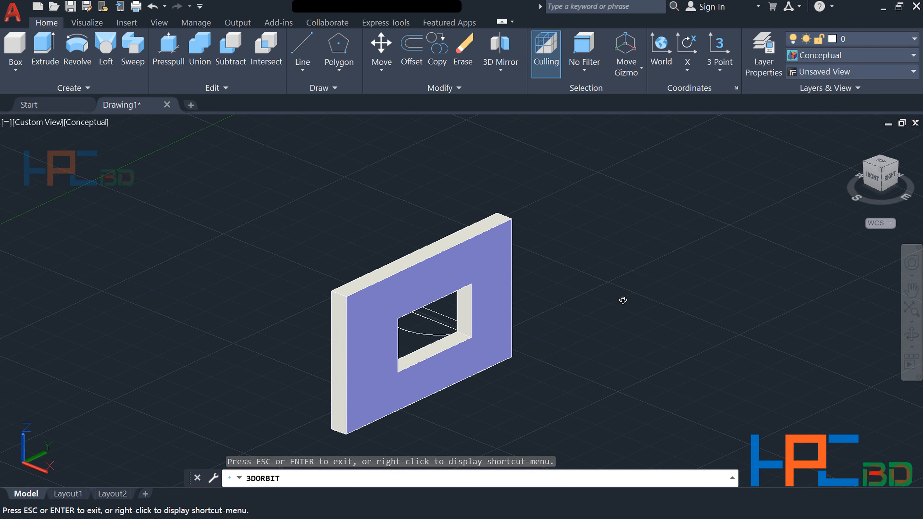
{"action": "key", "text": "Escape"}
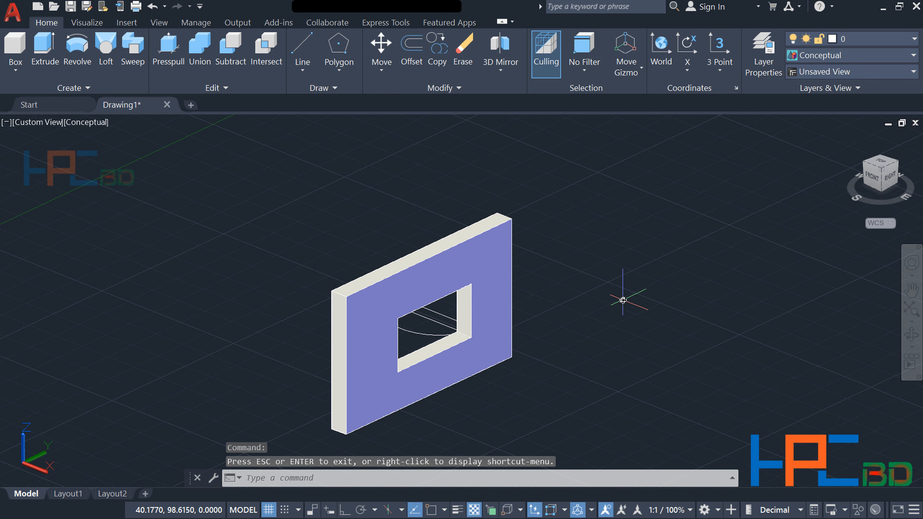
{"action": "key", "text": "ctrl+z"}
{"action": "key", "text": "ctrl+z"}
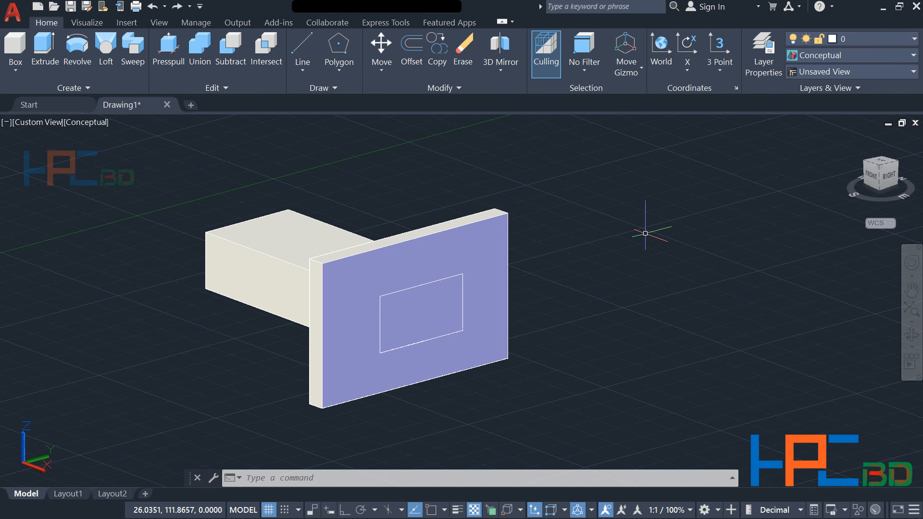
Step: Subtract in reversed order, keeping the rectangular block as the base and removing the plate-shaped solid from it
{"action": "type", "text": "su"}
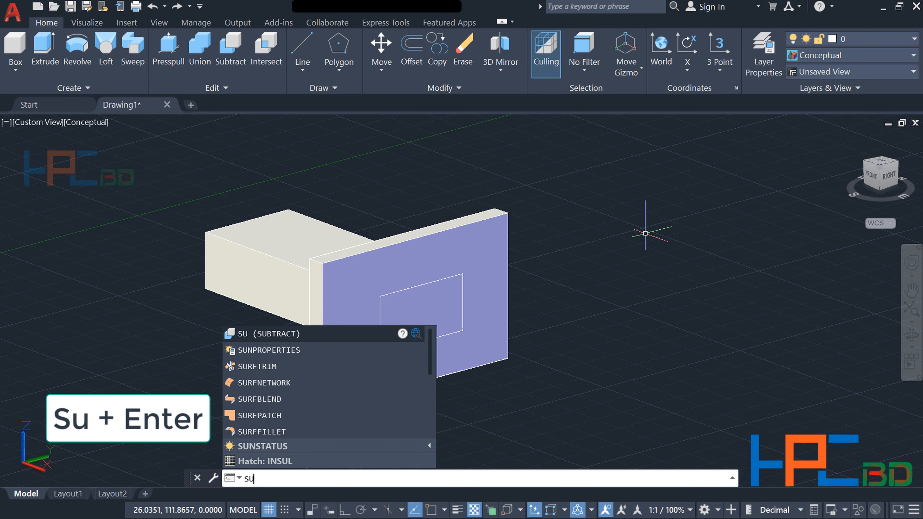
{"action": "key", "text": "Return"}
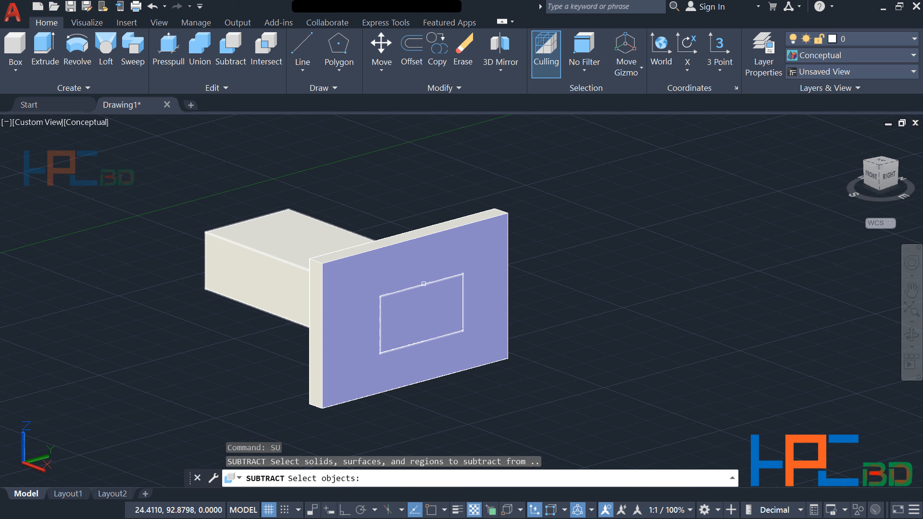
{"action": "left_click", "coordinate": [424, 286]}
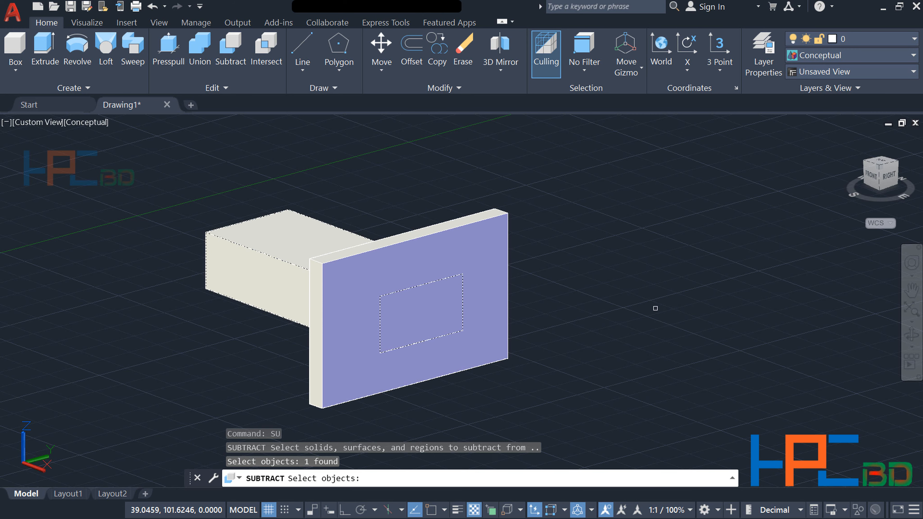
{"action": "key", "text": "Return"}
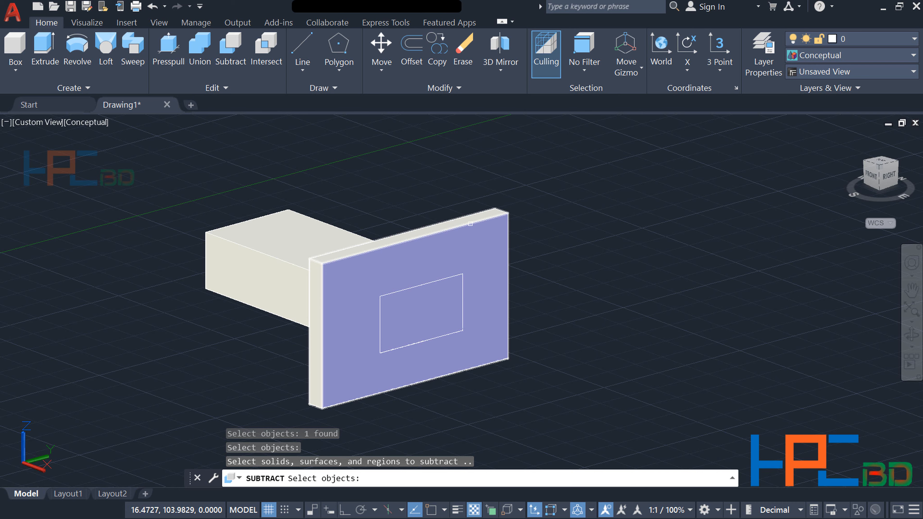
{"action": "left_click", "coordinate": [469, 224]}
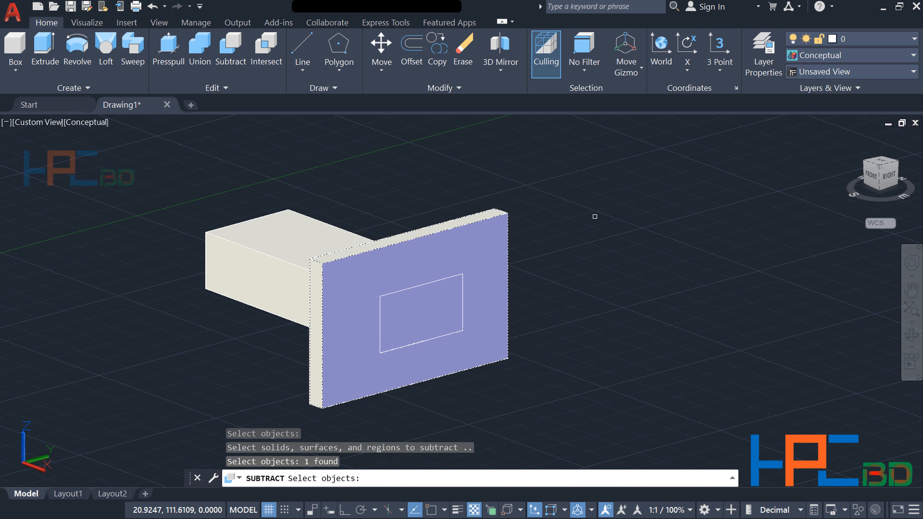
{"action": "key", "text": "Return"}
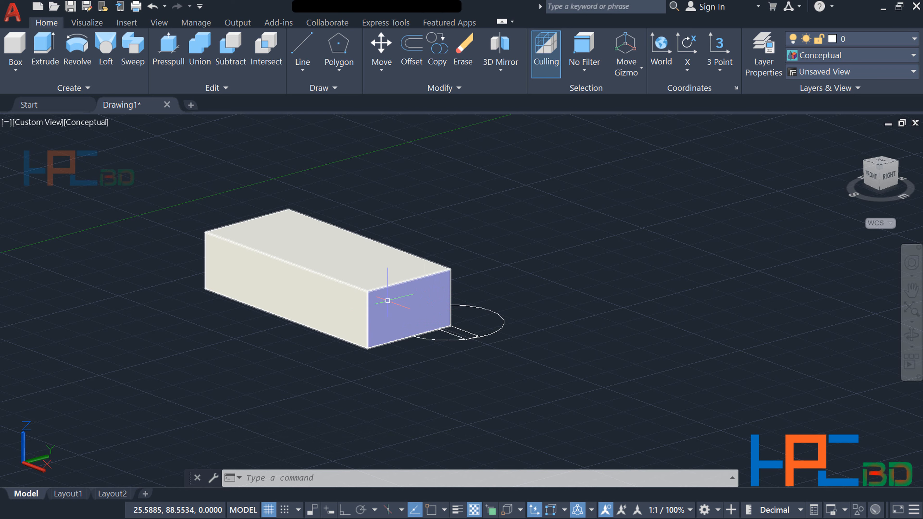
{"action": "mouse_move", "coordinate": [390, 301]}
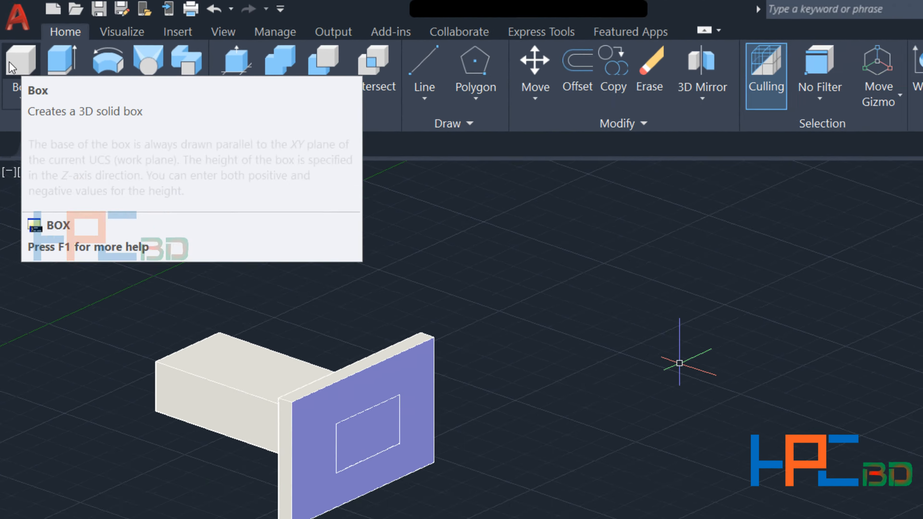
Step: Create a large, roughly cube-shaped solid box on the ground plane, clear of the plate and block
{"action": "left_click", "coordinate": [12, 67]}
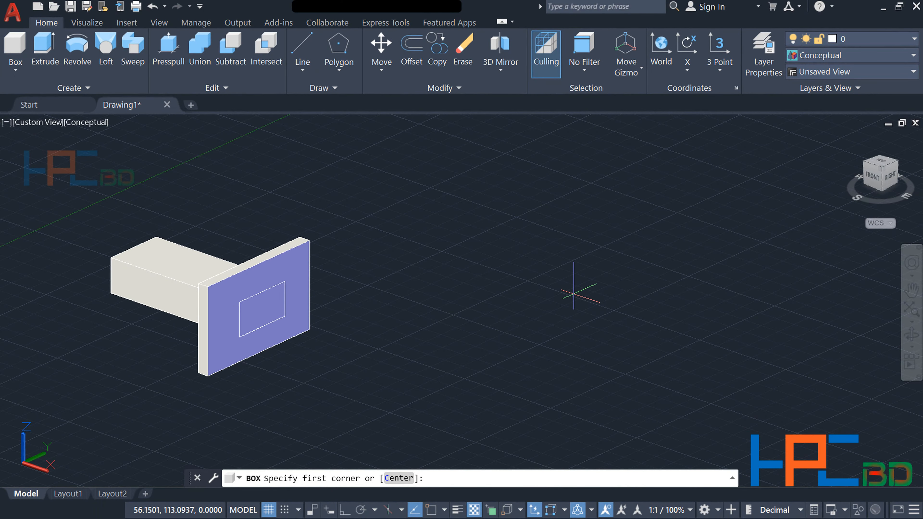
{"action": "left_click", "coordinate": [461, 329]}
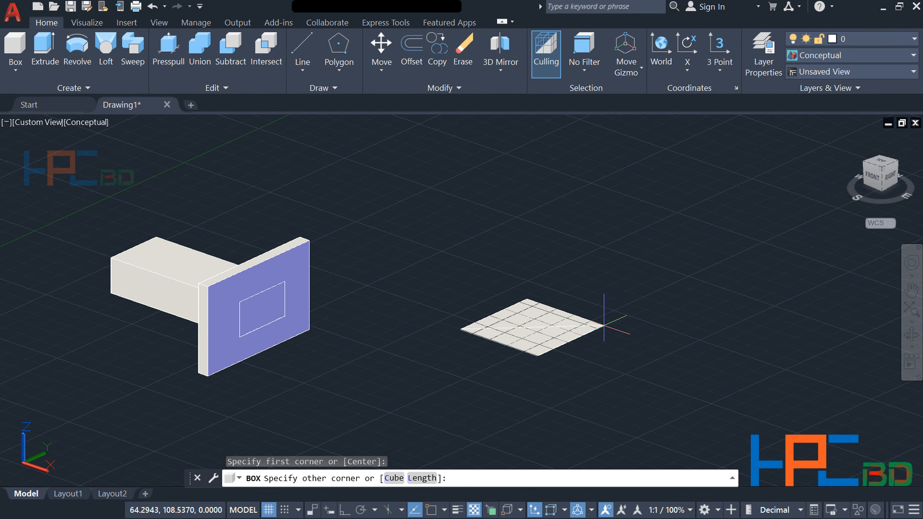
{"action": "left_click", "coordinate": [672, 334]}
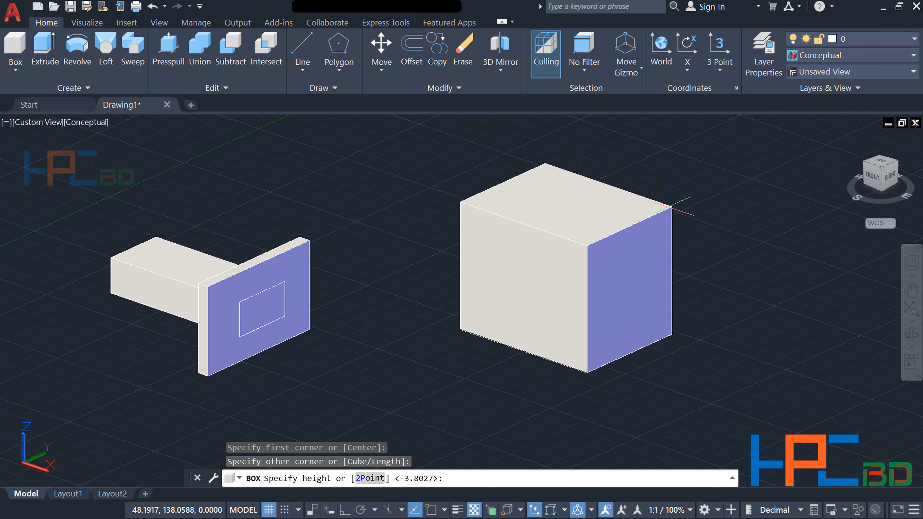
{"action": "left_click", "coordinate": [666, 207]}
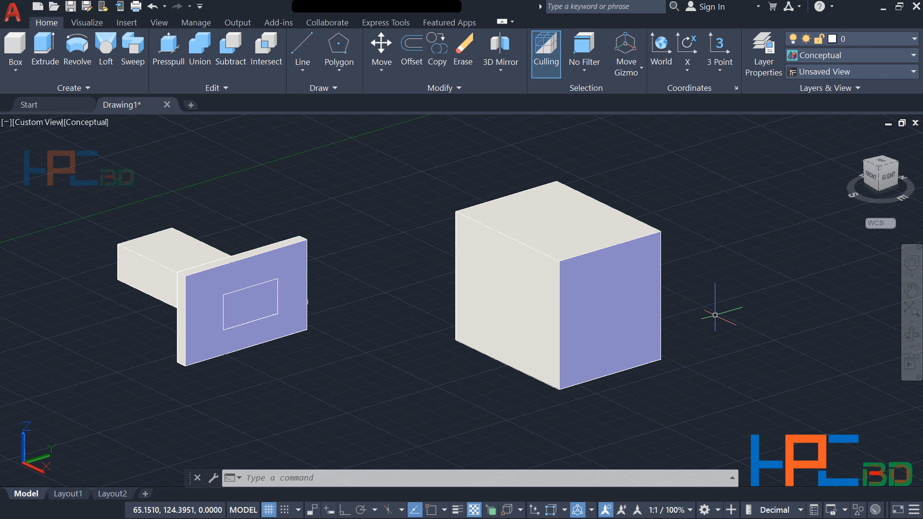
Step: With Dynamic UCS off, try to draw a circle of radius about 21.15 starting from the middle of the box's right face
{"action": "type", "text": "c"}
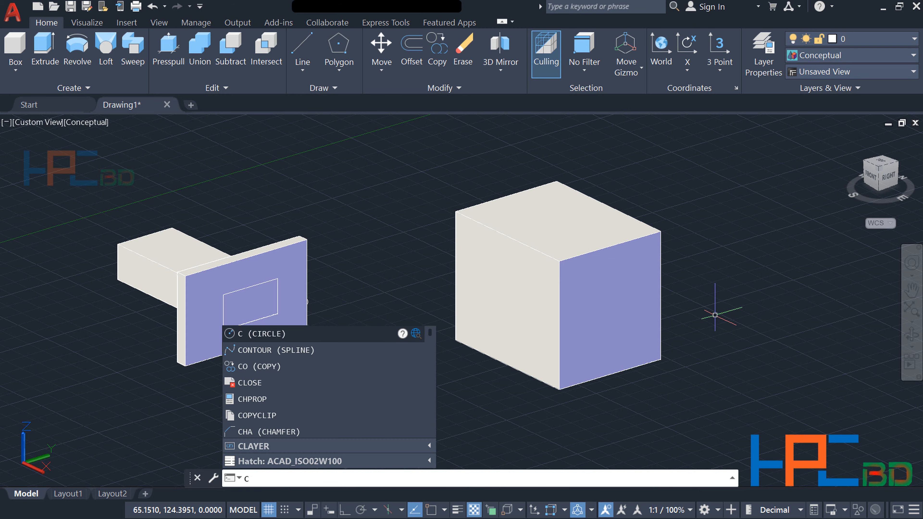
{"action": "key", "text": "Return"}
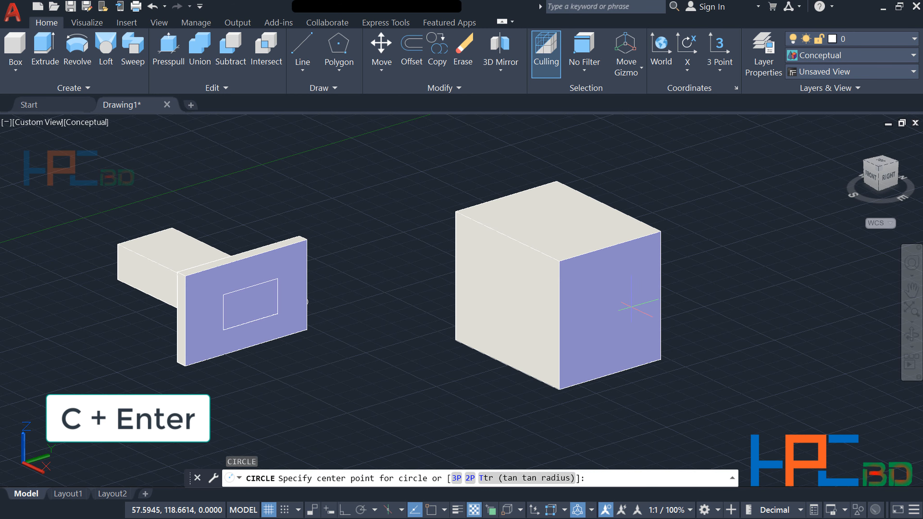
{"action": "left_click", "coordinate": [614, 316]}
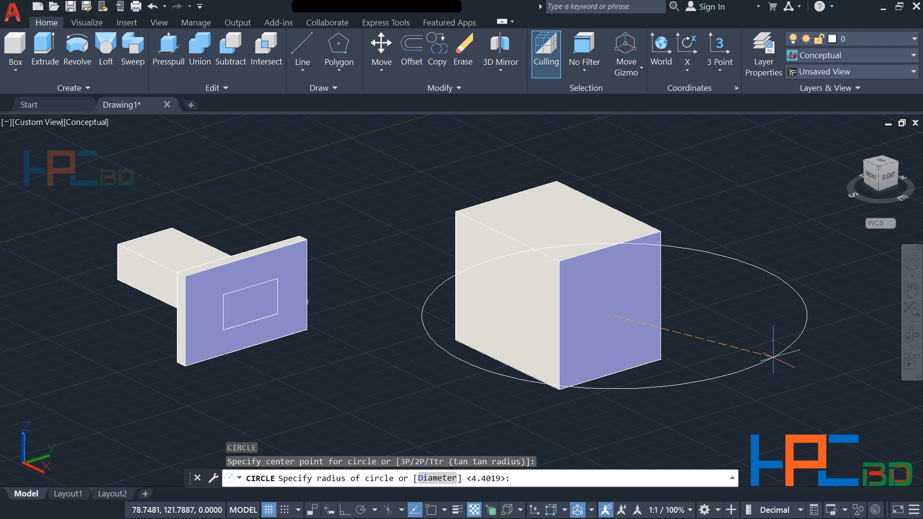
{"action": "left_click", "coordinate": [773, 357]}
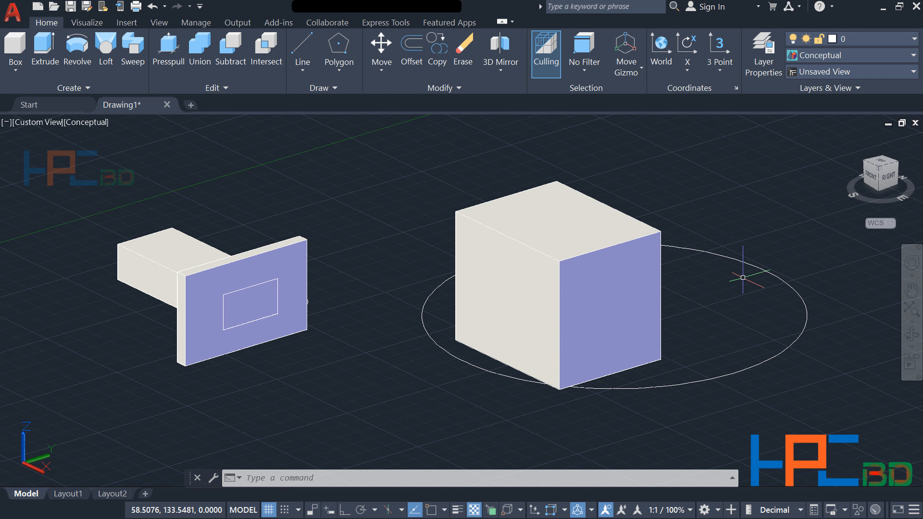
Step: Erase the large circle lying flat on the ground plane around the box
{"action": "left_click", "coordinate": [766, 271]}
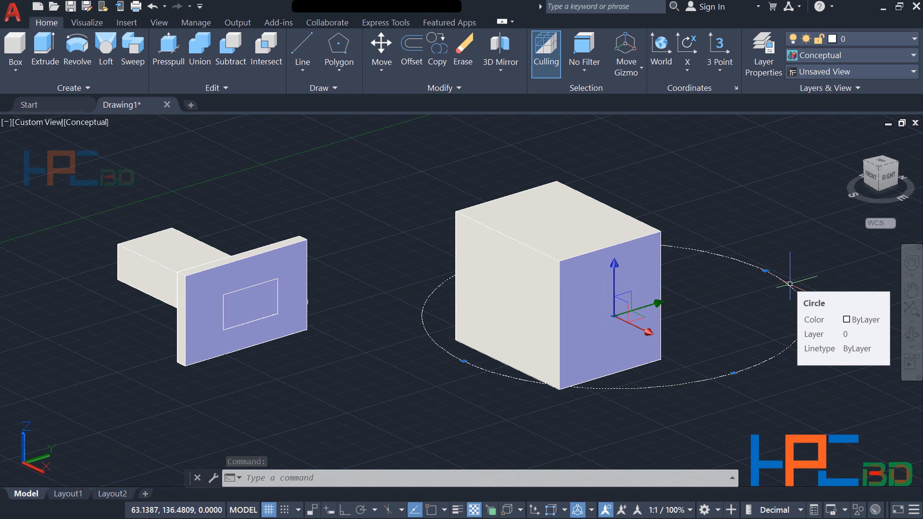
{"action": "type", "text": "E"}
{"action": "key", "text": "Return"}
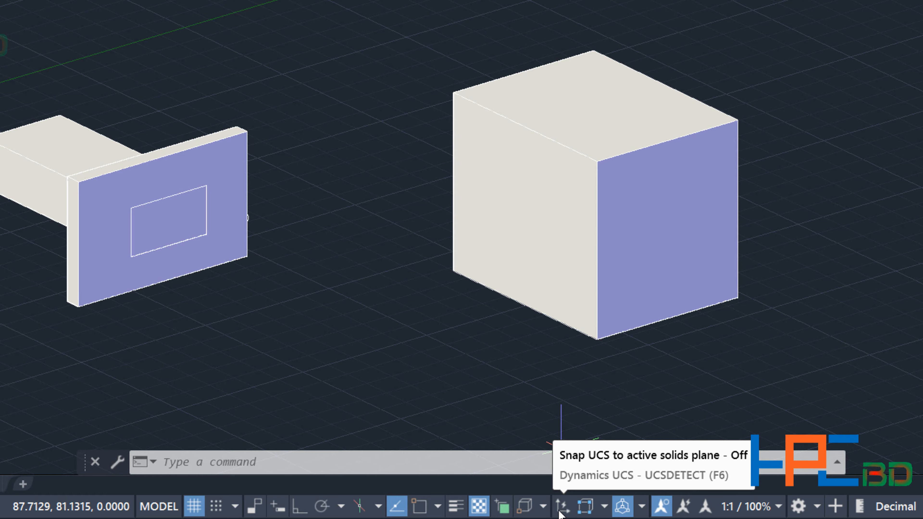
Step: Turn on Dynamic UCS and draw a circle of radius about 4.34 in the middle of the box's right face
{"action": "key", "text": "F6"}
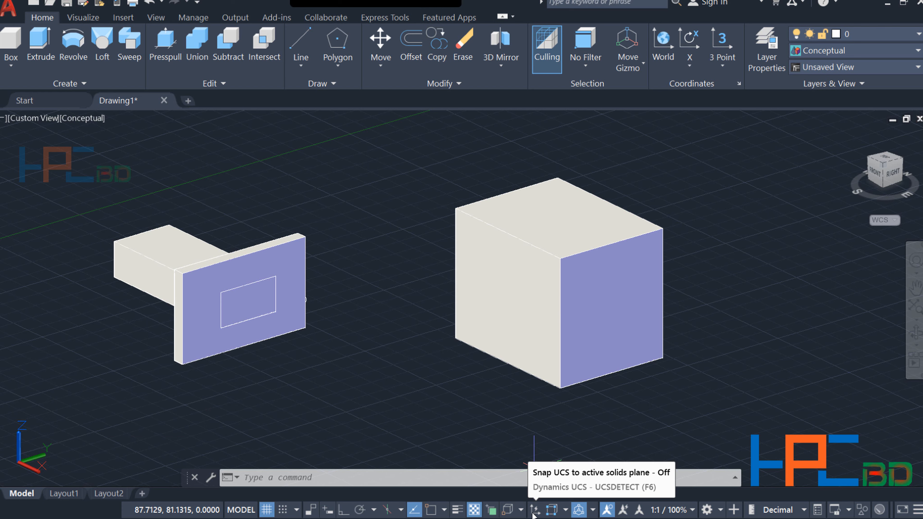
{"action": "left_click", "coordinate": [534, 511]}
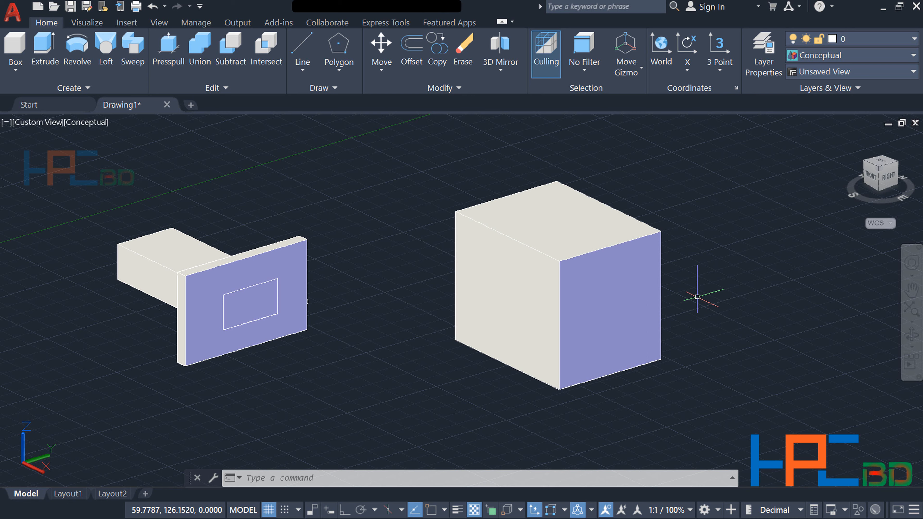
{"action": "type", "text": "c"}
{"action": "key", "text": "Return"}
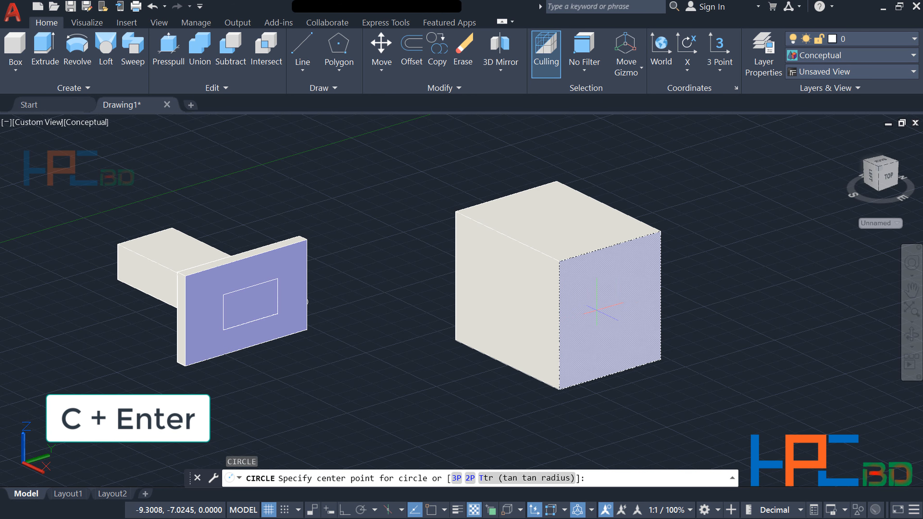
{"action": "left_click", "coordinate": [613, 311]}
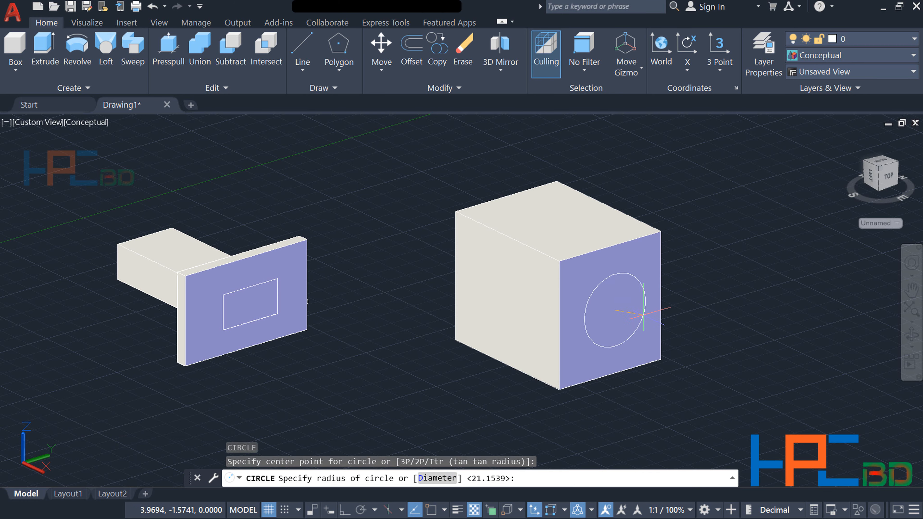
{"action": "left_click", "coordinate": [644, 313]}
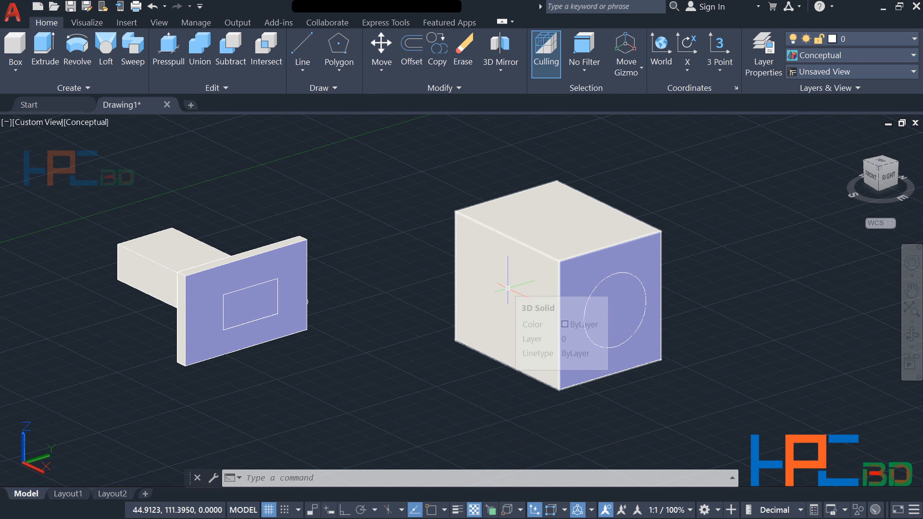
Step: Draw a second circle of similar size in the middle of the box's front face using Dynamic UCS
{"action": "key", "text": "Escape"}
{"action": "type", "text": "c"}
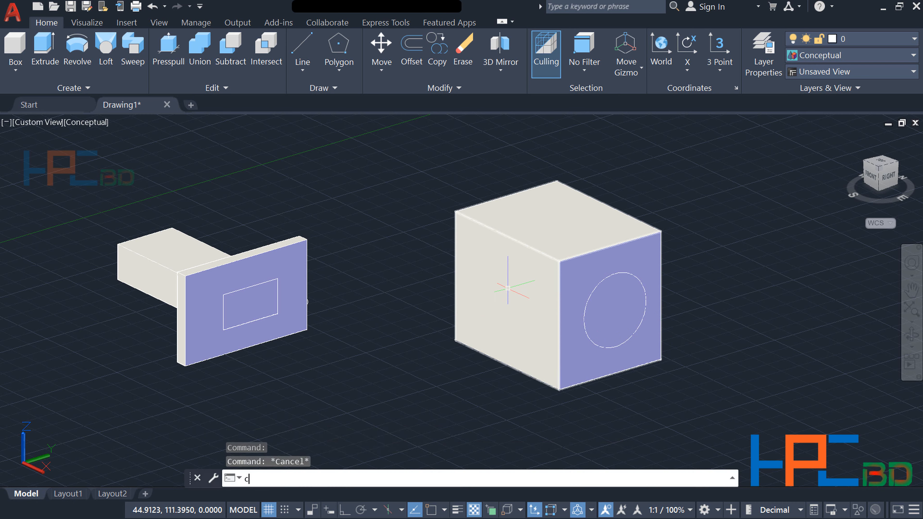
{"action": "key", "text": "Return"}
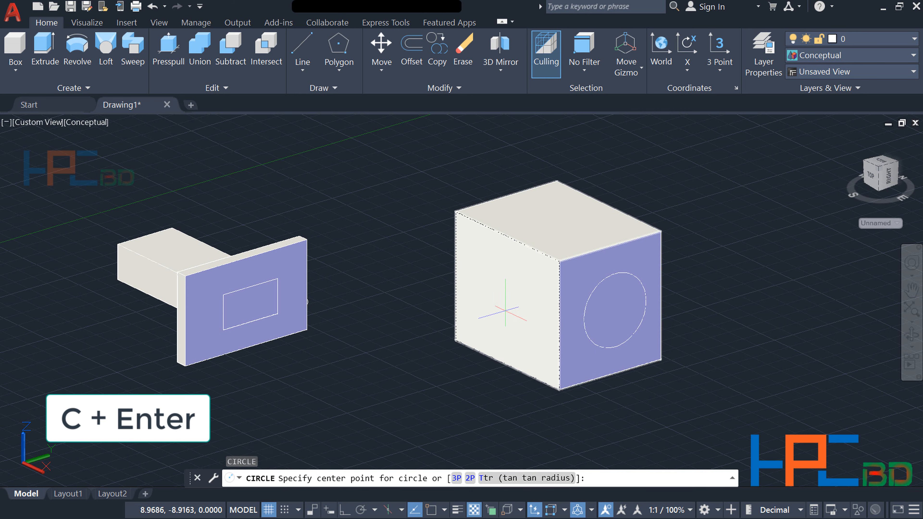
{"action": "left_click", "coordinate": [505, 305]}
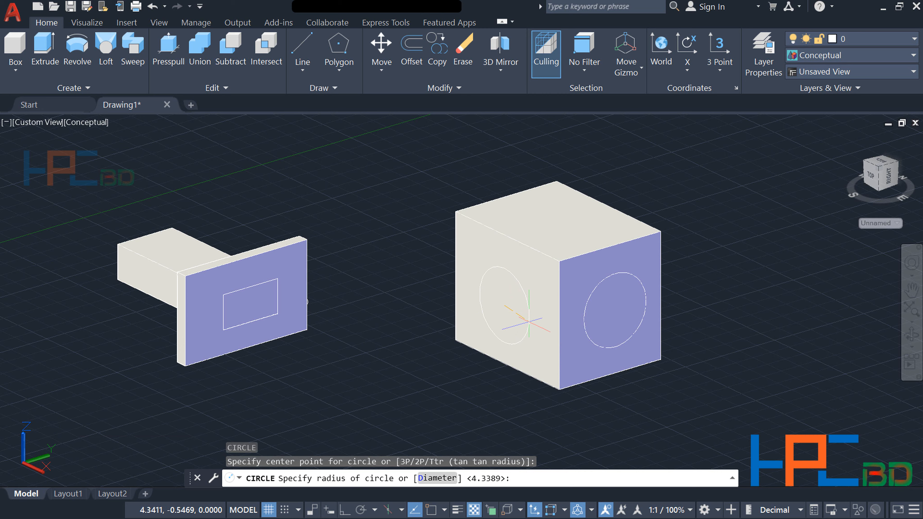
{"action": "left_click", "coordinate": [529, 322]}
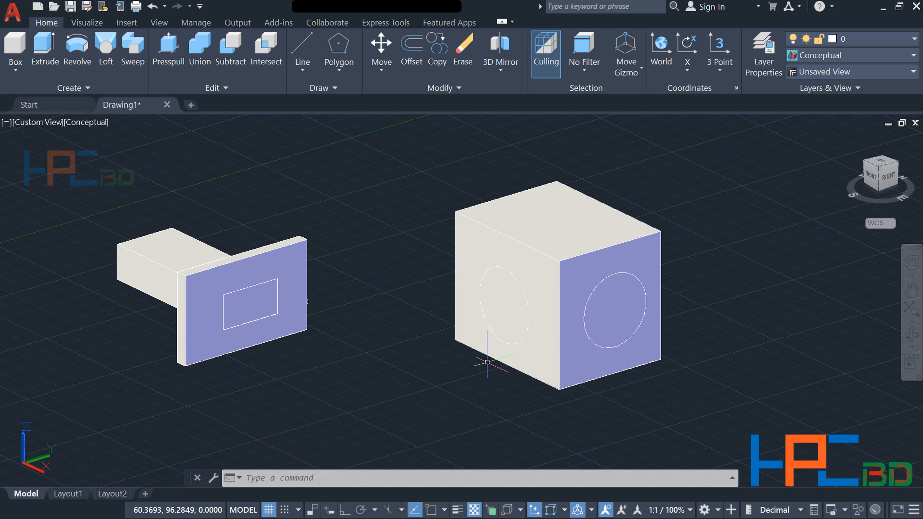
Step: Extrude the circle on the box's right face about 35.68 units through the box and out its opposite side
{"action": "left_click", "coordinate": [913, 335]}
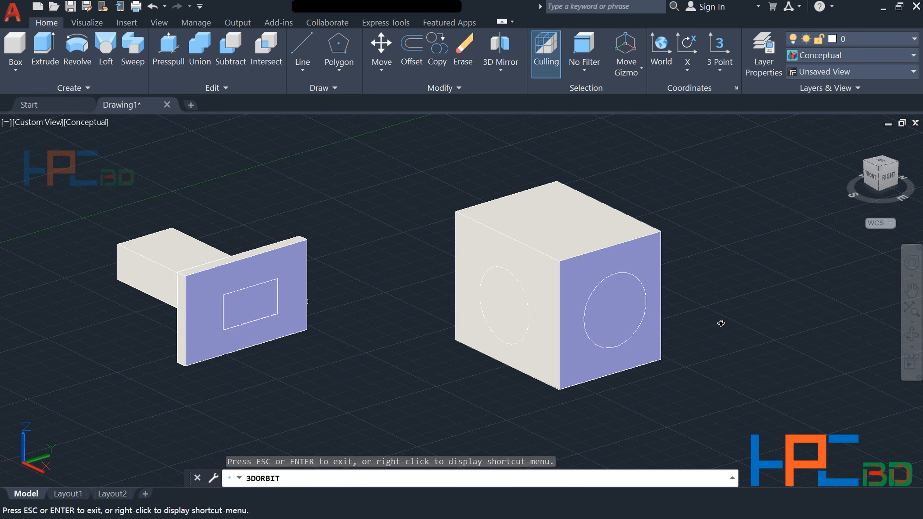
{"action": "left_click_drag", "start_coordinate": [721, 323], "coordinate": [767, 277]}
{"action": "key", "text": "Escape"}
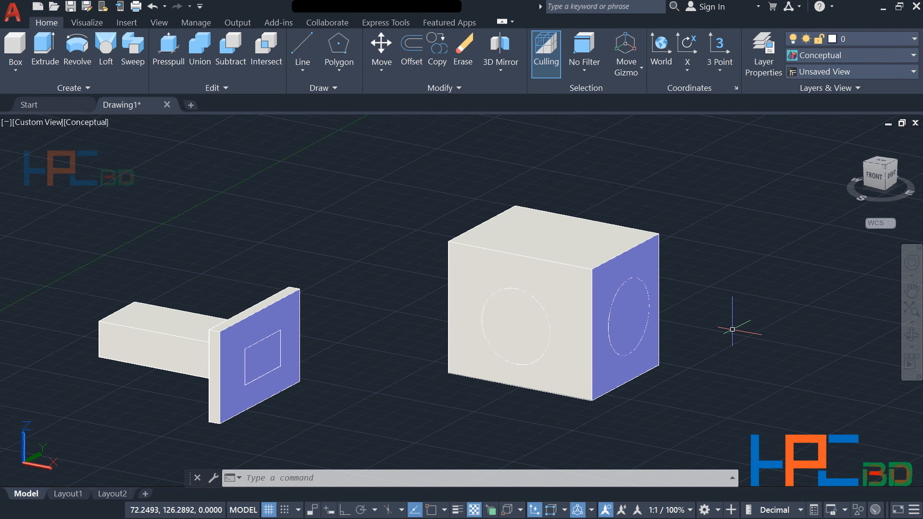
{"action": "key", "text": "Escape"}
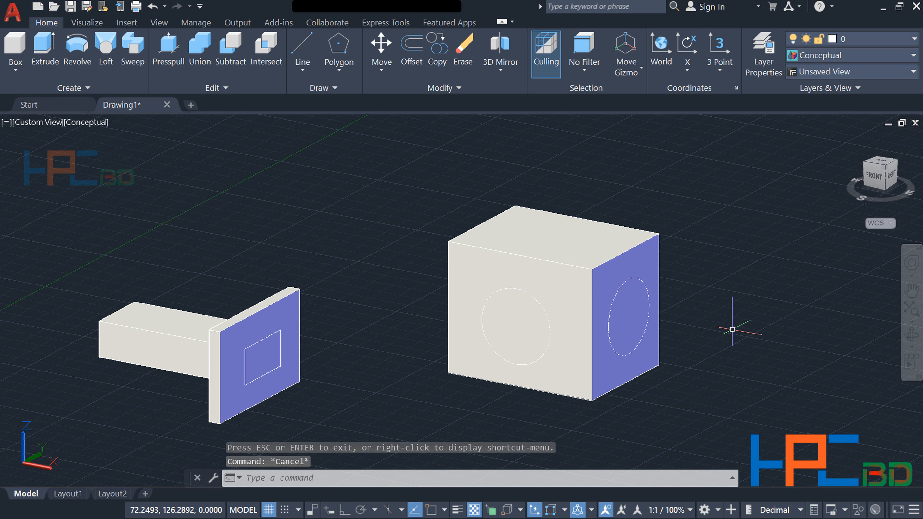
{"action": "type", "text": "EXT"}
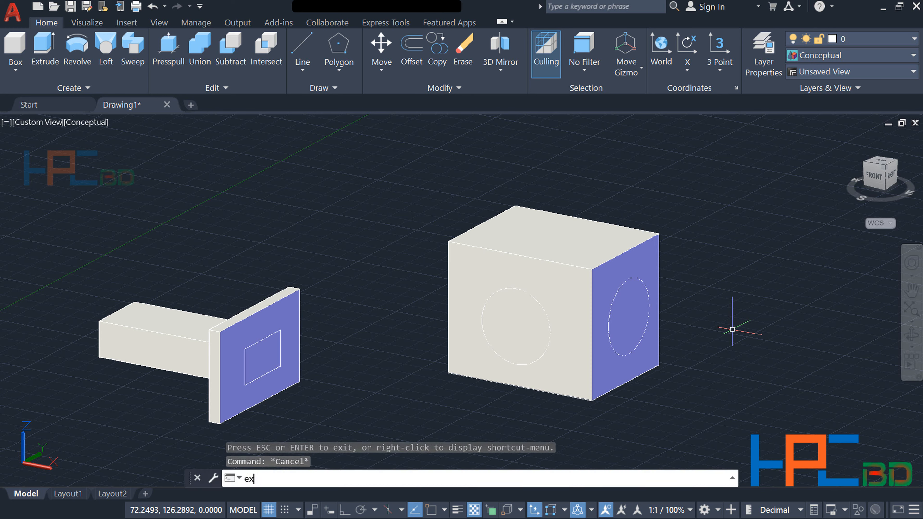
{"action": "key", "text": "Return"}
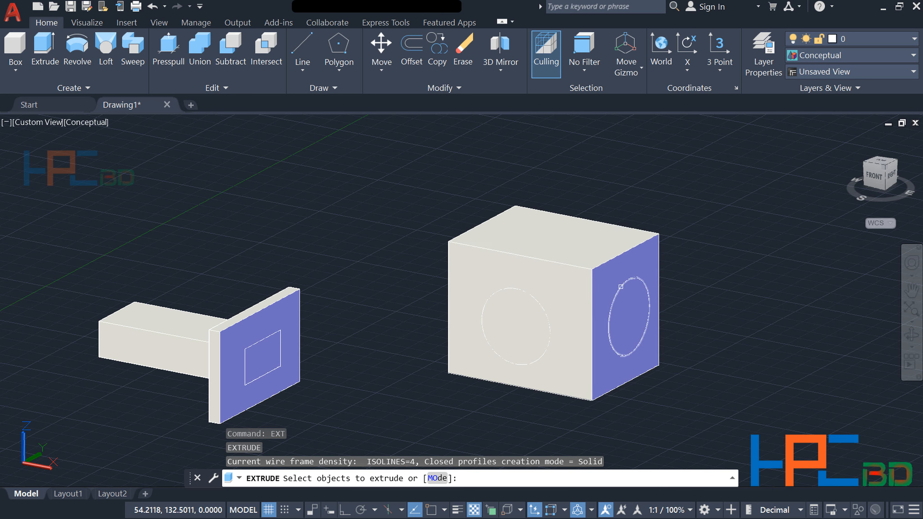
{"action": "left_click", "coordinate": [621, 287]}
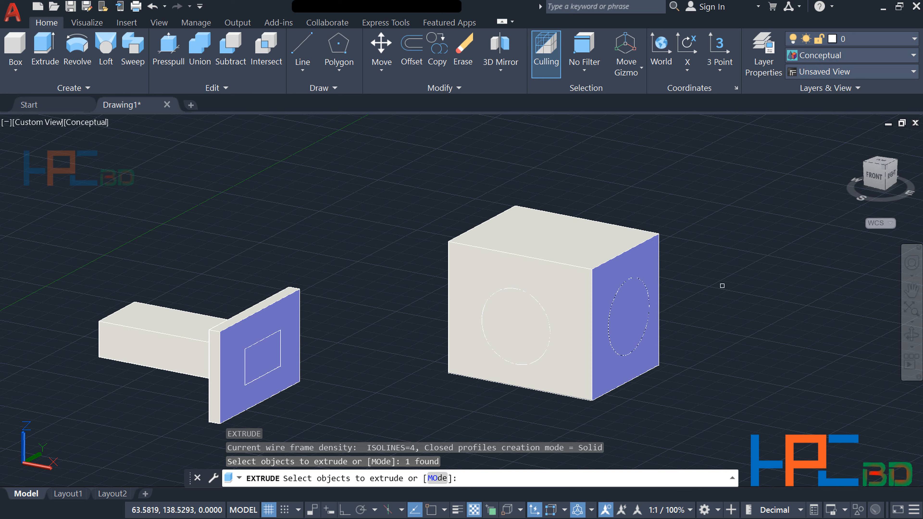
{"action": "key", "text": "Return"}
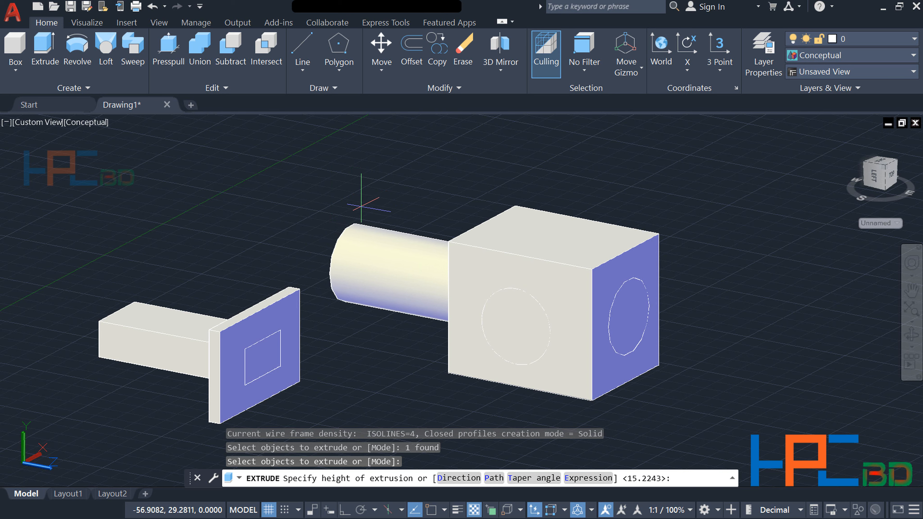
{"action": "left_click", "coordinate": [361, 206]}
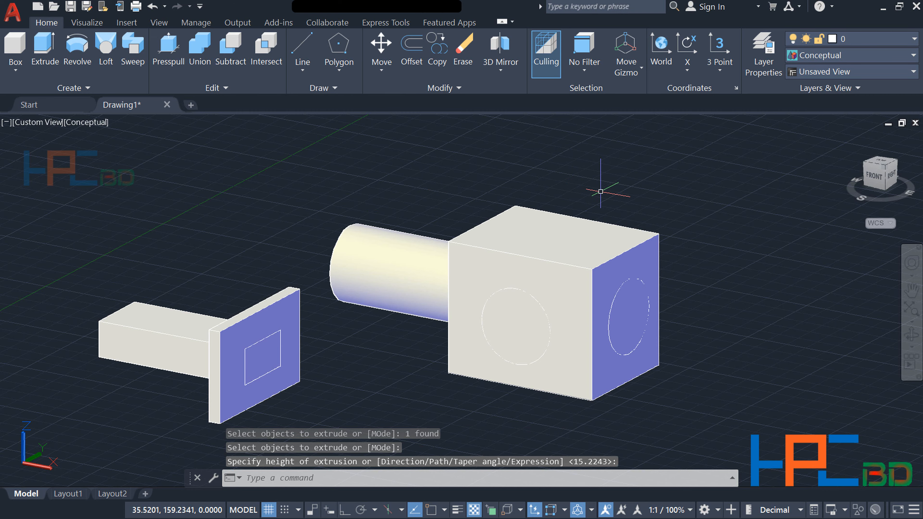
{"action": "middle_click_drag", "start_coordinate": [600, 190], "coordinate": [558, 359], "text": "shift"}
{"action": "left_click", "coordinate": [541, 314]}
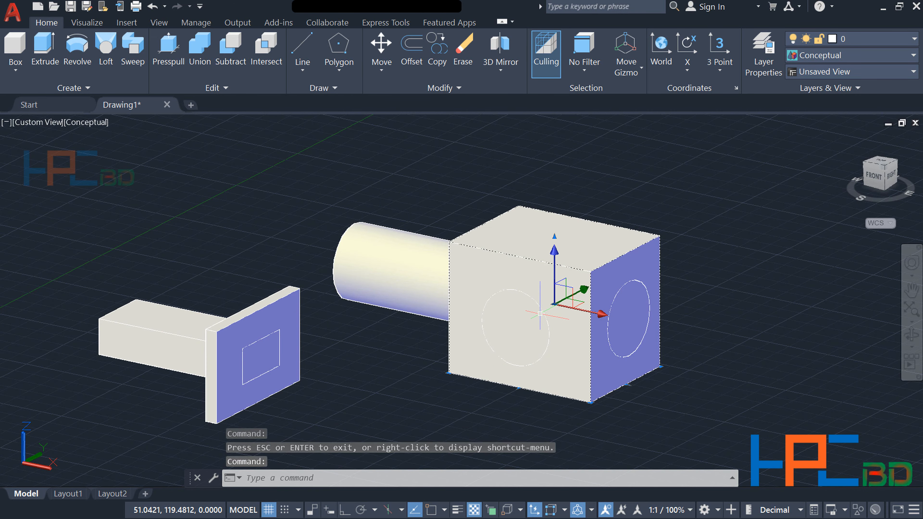
{"action": "left_click", "coordinate": [547, 328]}
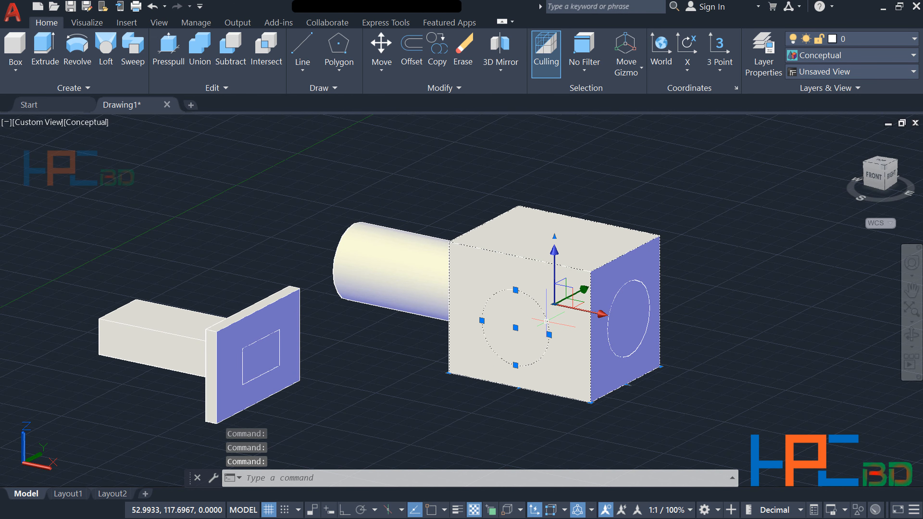
{"action": "key", "text": "Escape"}
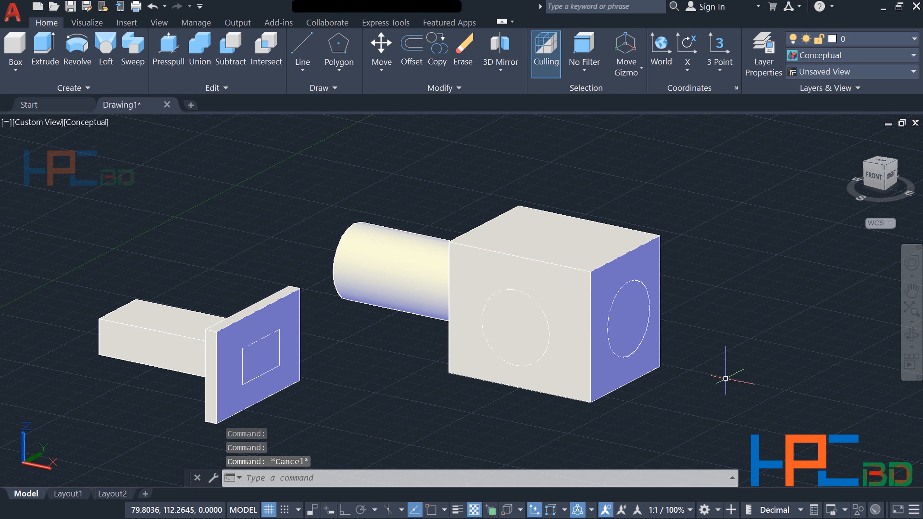
Step: Extrude the circle on the box's front face through the box and well out beyond its back face
{"action": "type", "text": "Ext"}
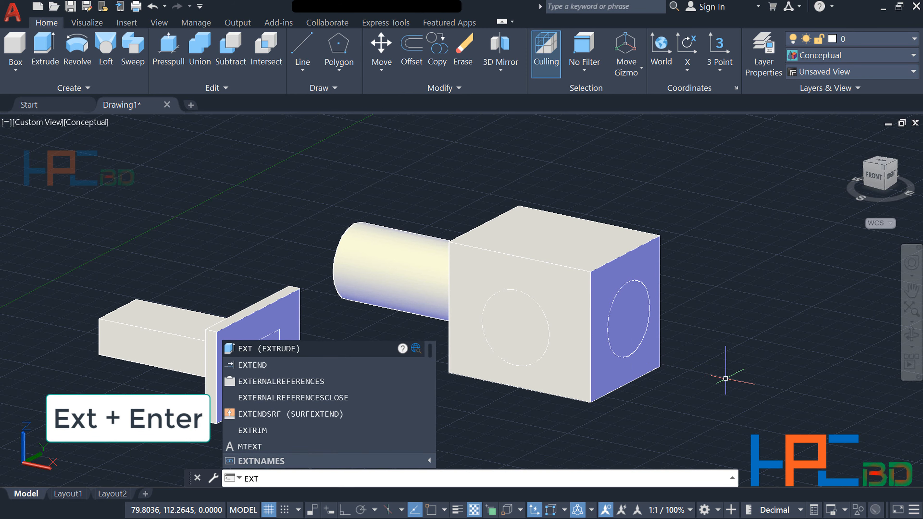
{"action": "key", "text": "Return"}
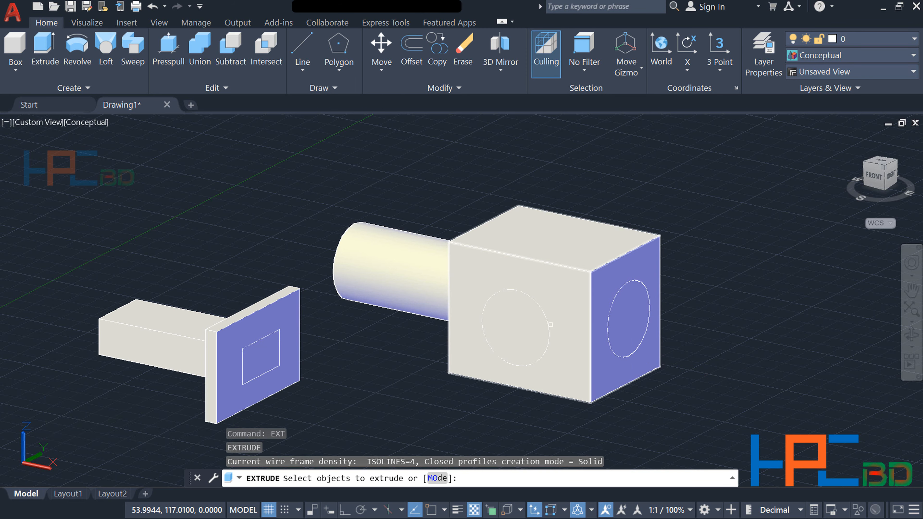
{"action": "left_click", "coordinate": [546, 323]}
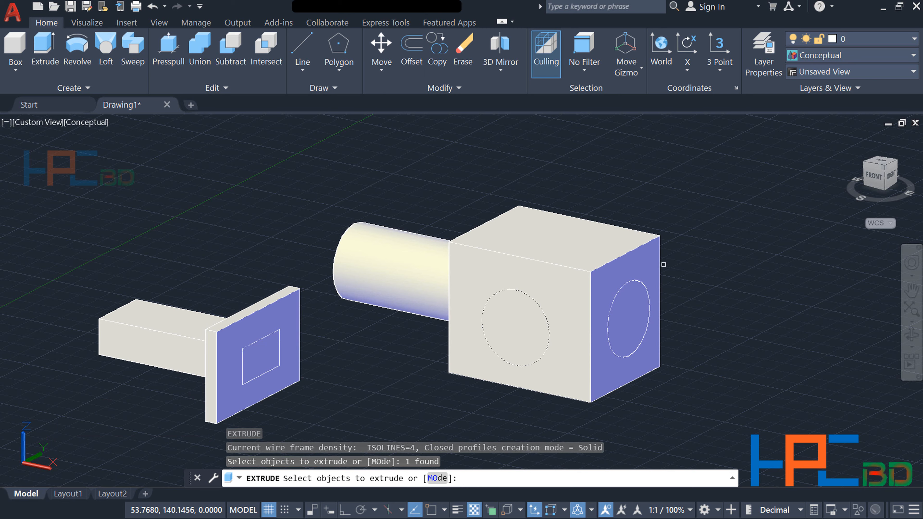
{"action": "key", "text": "Return"}
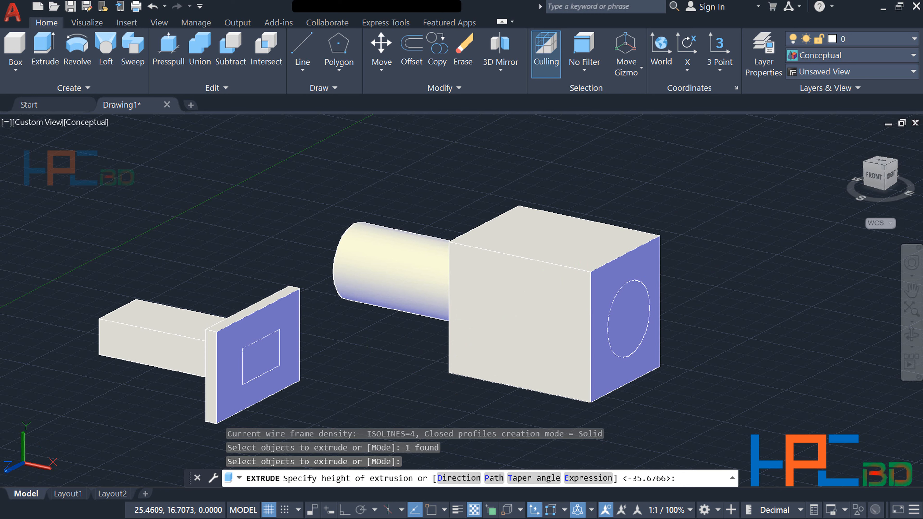
{"action": "left_click", "coordinate": [711, 226]}
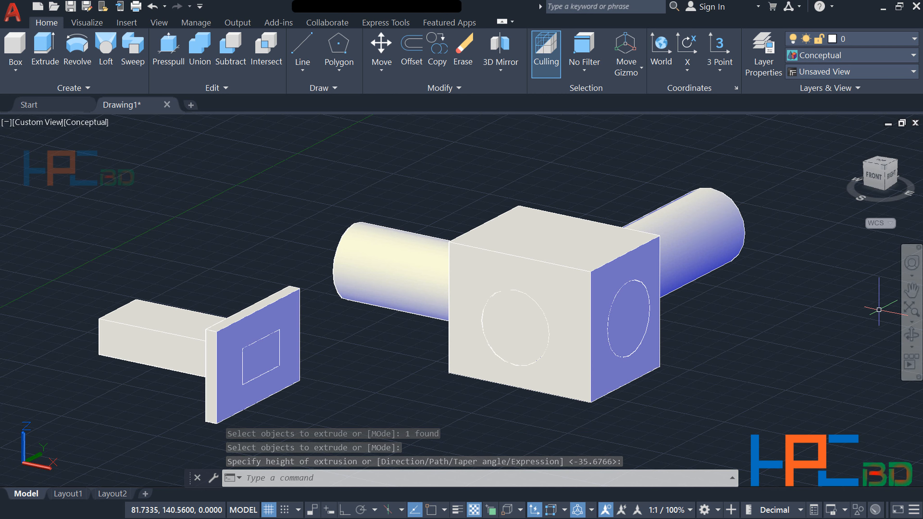
Step: Subtract both extruded cylinders from the box to cut two crossing round holes through it
{"action": "left_click", "coordinate": [912, 335]}
{"action": "left_click_drag", "start_coordinate": [825, 328], "coordinate": [795, 330]}
{"action": "key", "text": "Escape"}
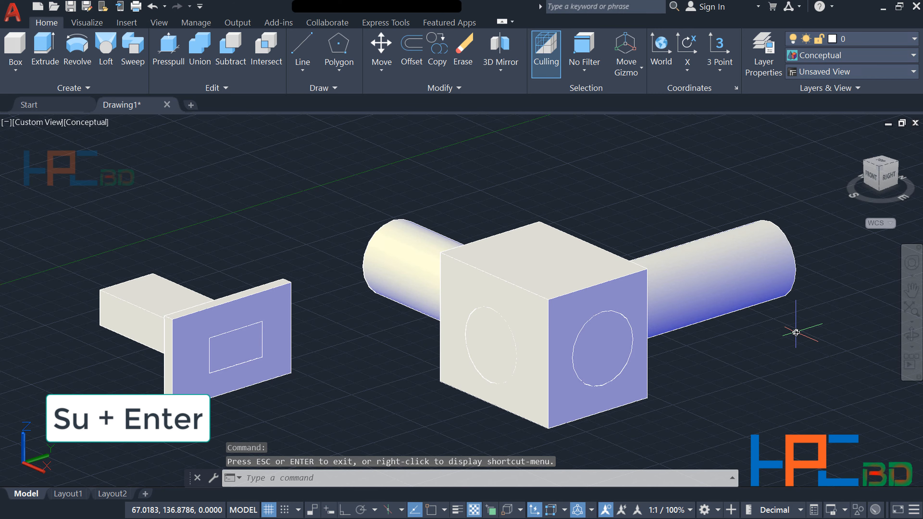
{"action": "type", "text": "s"}
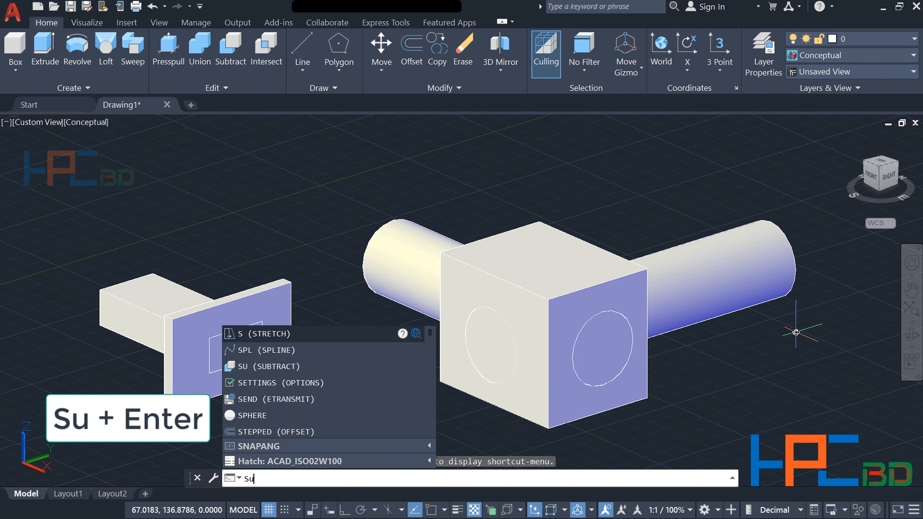
{"action": "type", "text": "u"}
{"action": "key", "text": "Return"}
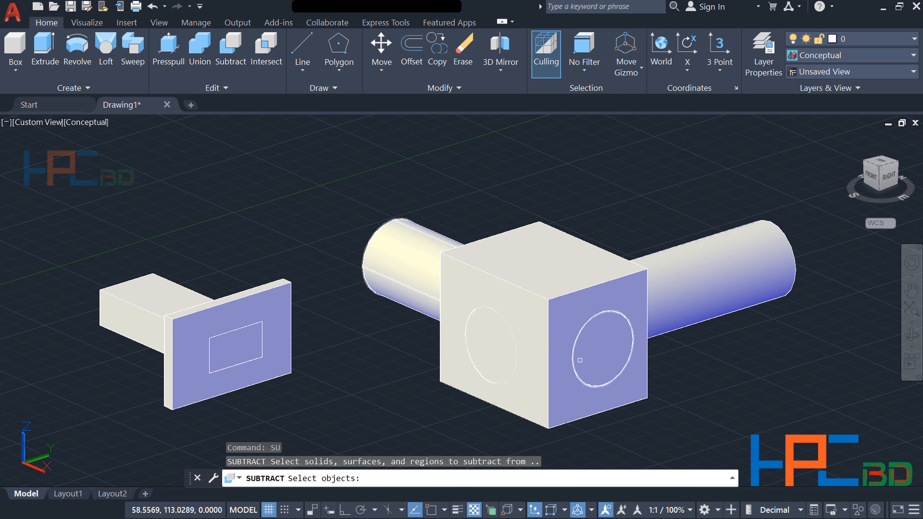
{"action": "left_click", "coordinate": [562, 297]}
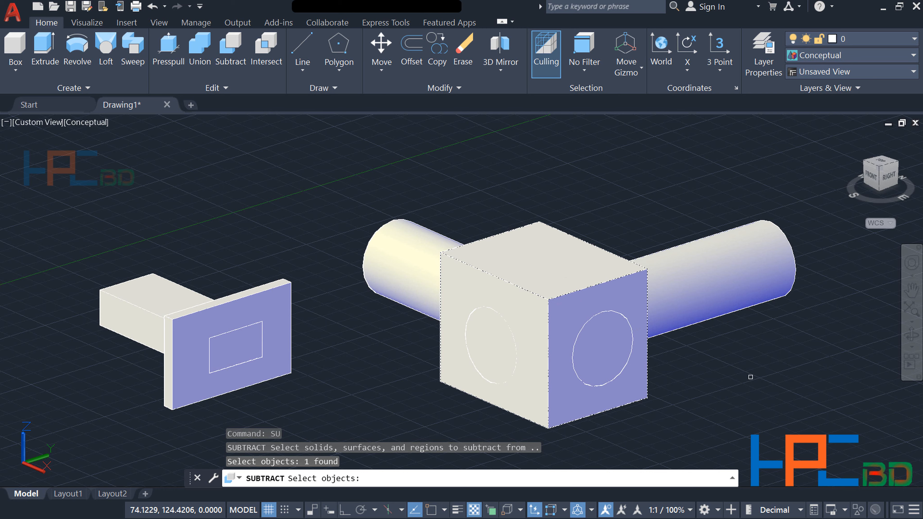
{"action": "key", "text": "Return"}
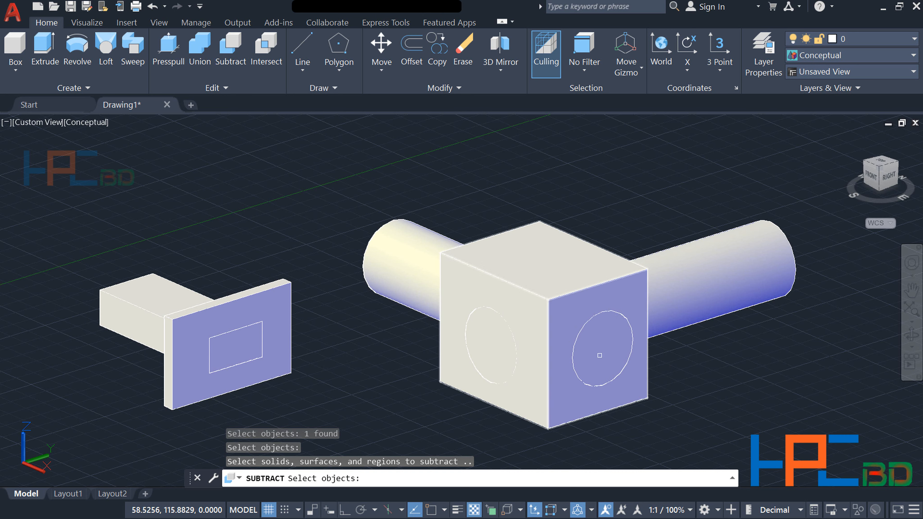
{"action": "left_click", "coordinate": [603, 313]}
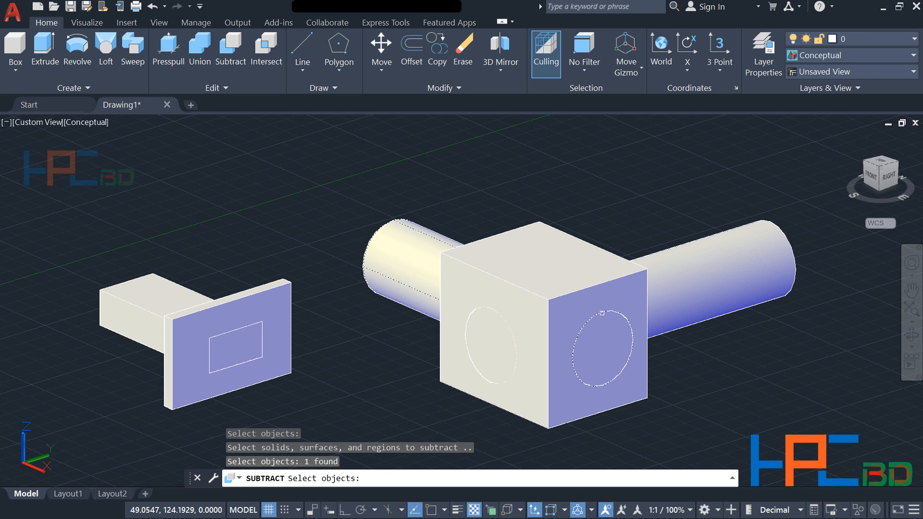
{"action": "left_click", "coordinate": [514, 342]}
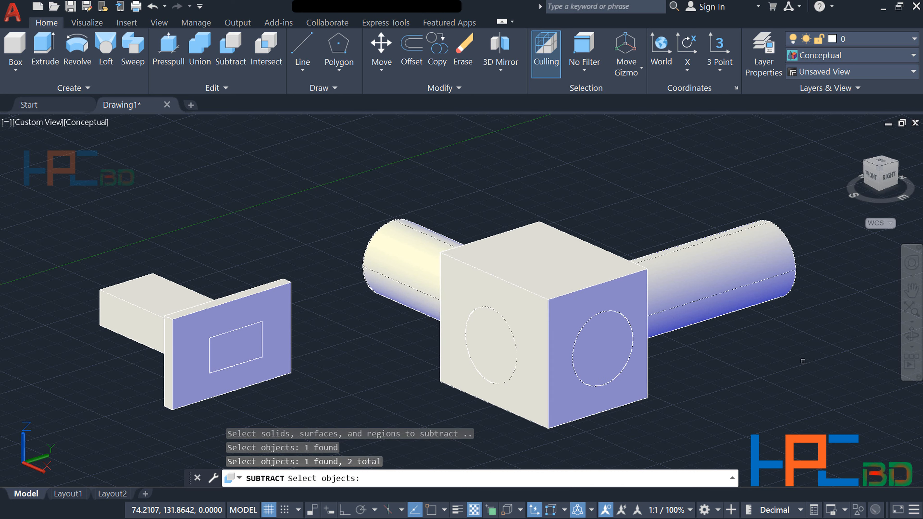
{"action": "key", "text": "Return"}
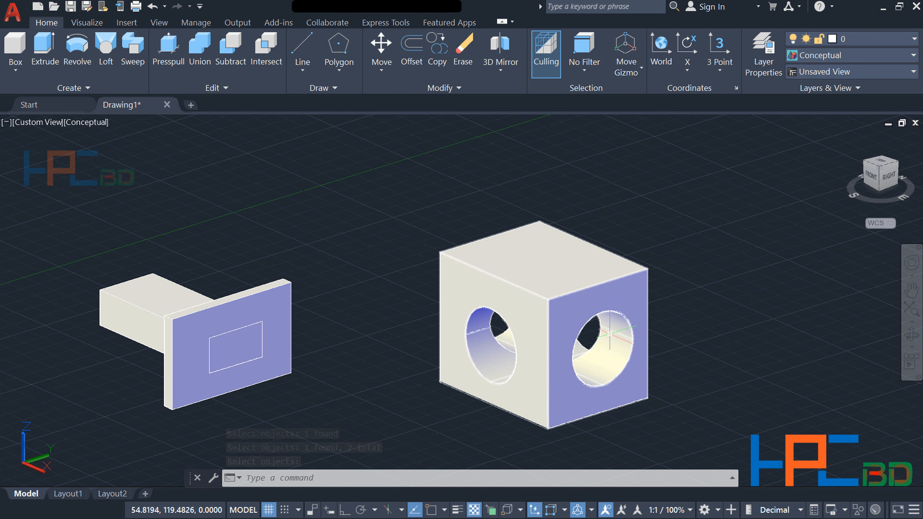
Step: Undo the subtraction of the two cylinders from the box
{"action": "left_click", "coordinate": [910, 335]}
{"action": "left_click_drag", "start_coordinate": [812, 348], "coordinate": [696, 337]}
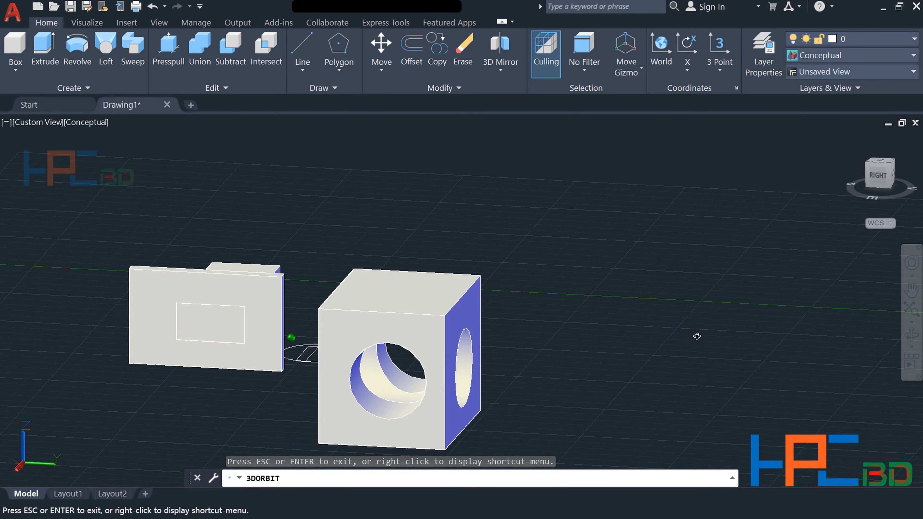
{"action": "key", "text": "Escape"}
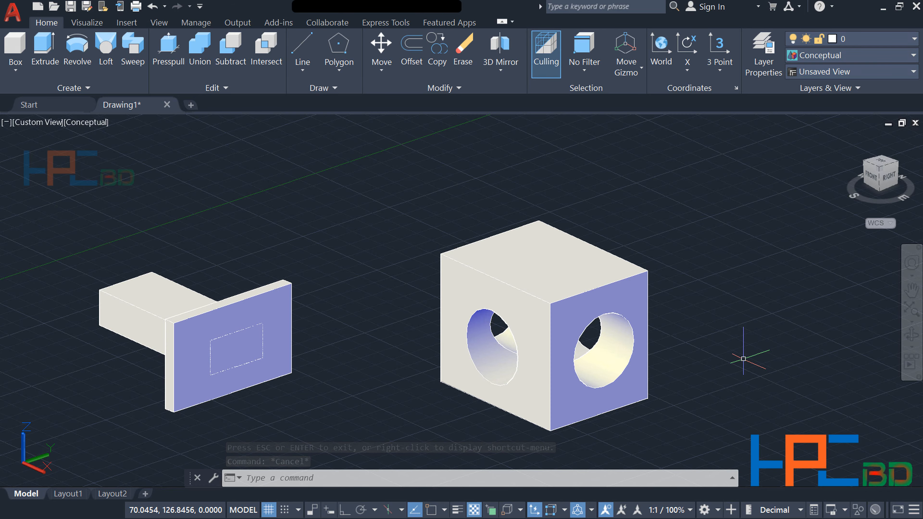
{"action": "key", "text": "ctrl+z"}
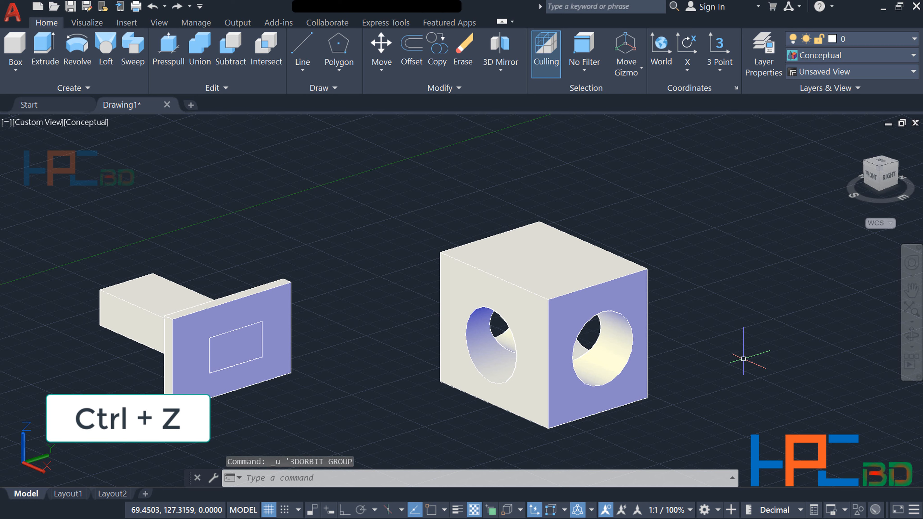
{"action": "key", "text": "ctrl+z"}
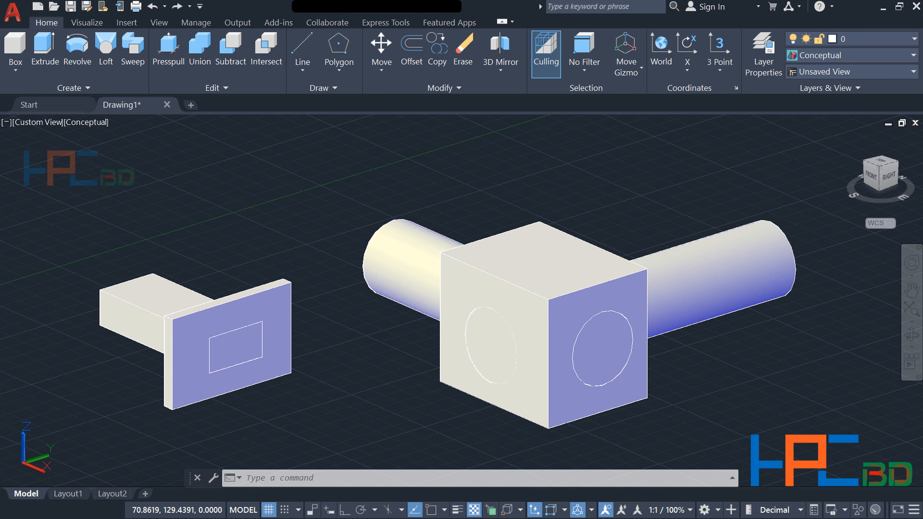
{"action": "key", "text": "Escape"}
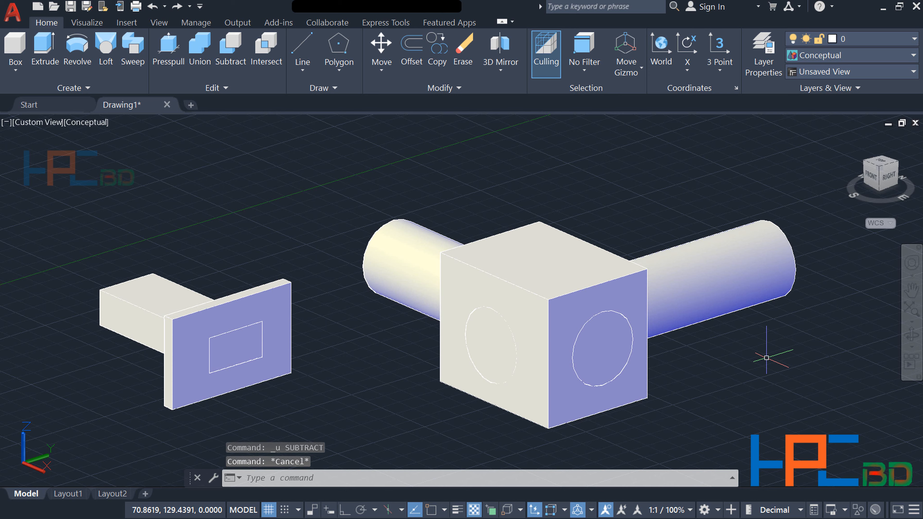
Step: Subtract the box from the two cylinders, choosing the cylinders as the solids to keep and the box as the one removed
{"action": "type", "text": "su"}
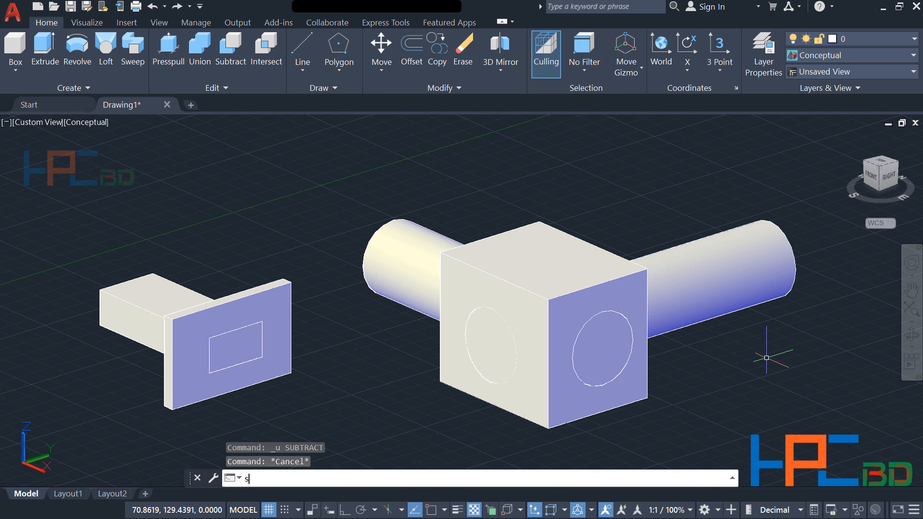
{"action": "key", "text": "Return"}
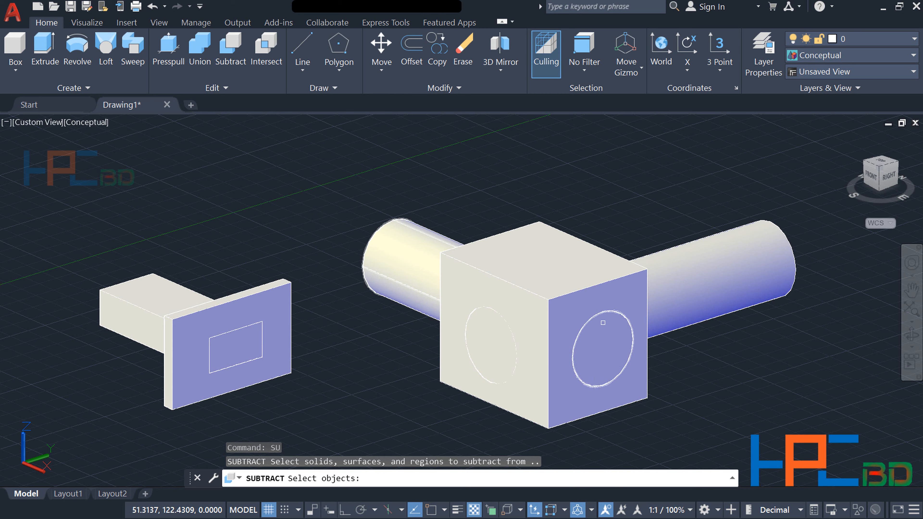
{"action": "left_click", "coordinate": [605, 312]}
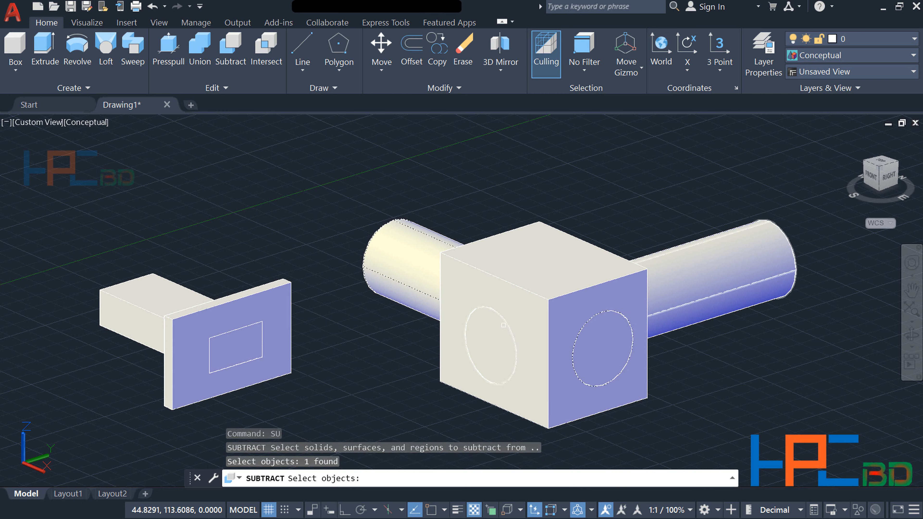
{"action": "left_click", "coordinate": [504, 325]}
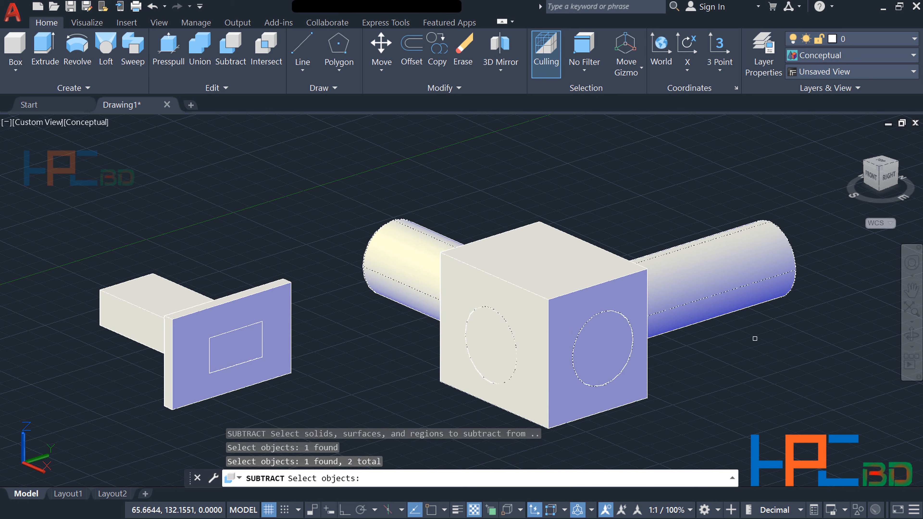
{"action": "key", "text": "Return"}
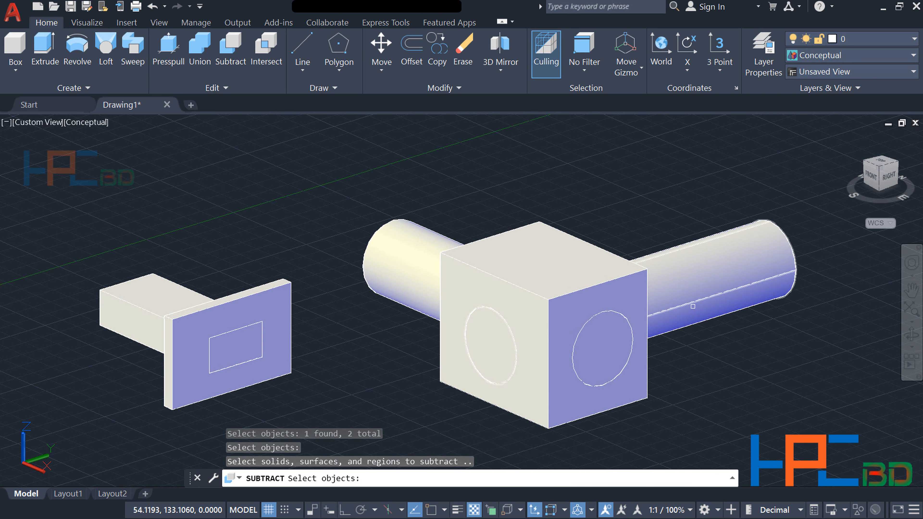
{"action": "left_click", "coordinate": [589, 287]}
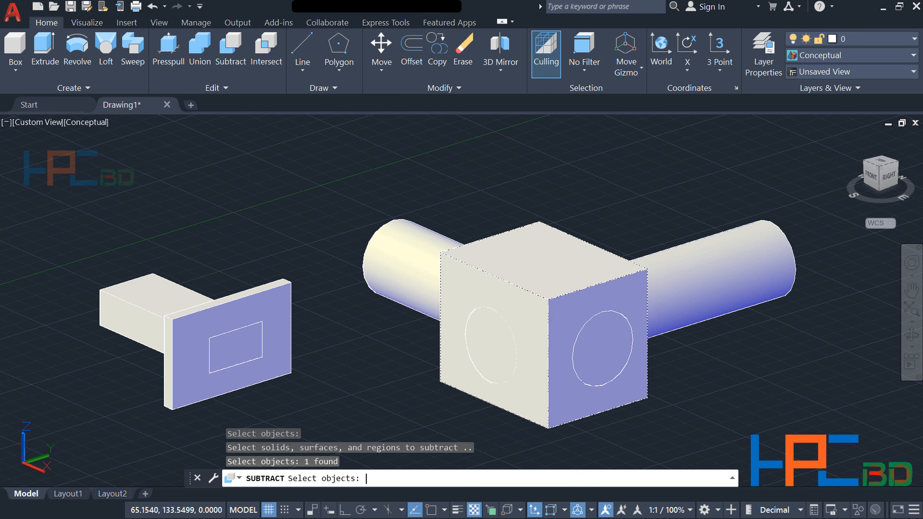
{"action": "key", "text": "Return"}
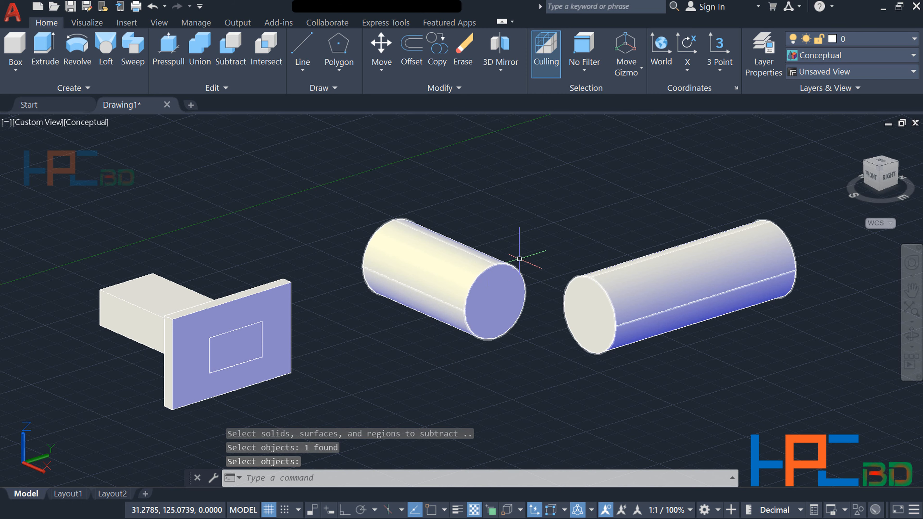